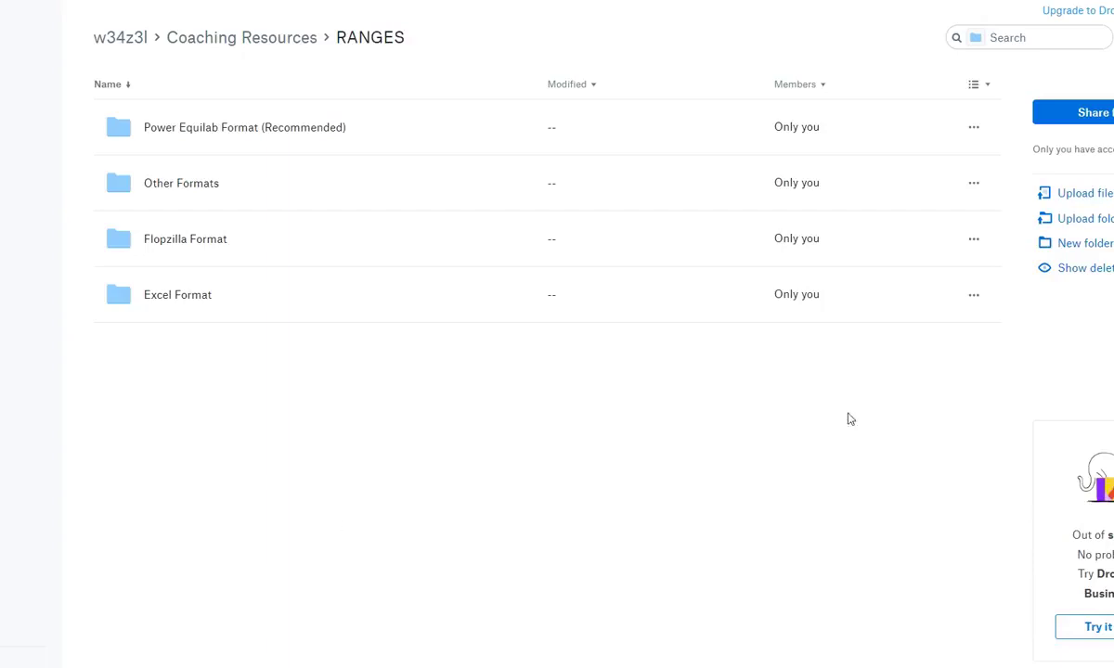
Download w34z3l 2018 Ranges.hr from the Power Equilab Format (Recommended) folder in Dropbox
click(244, 127)
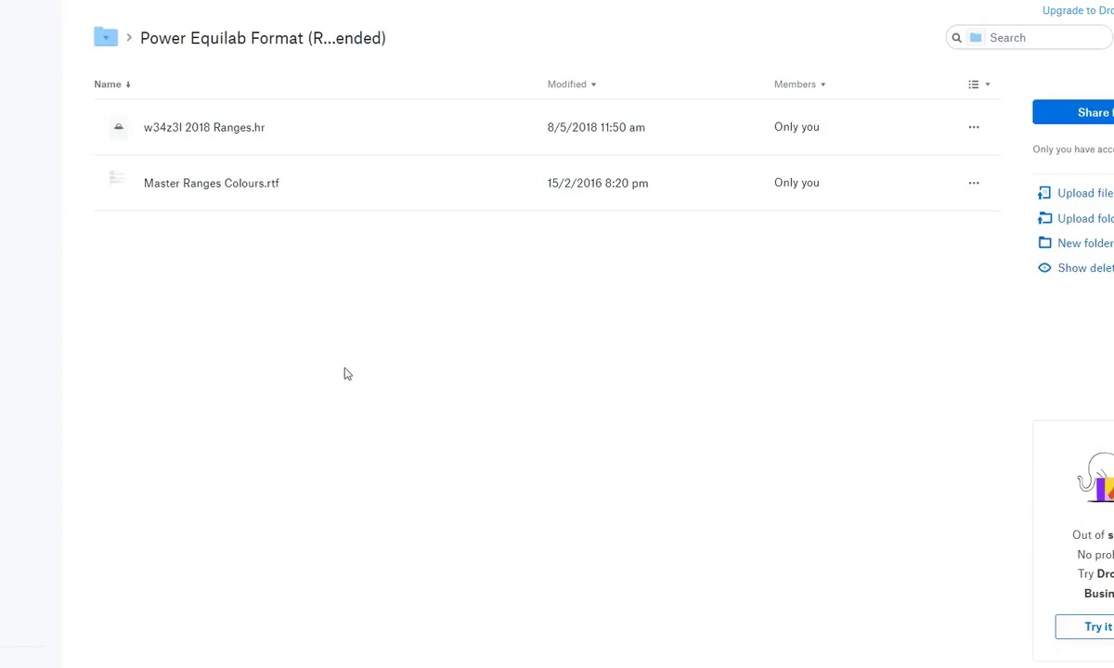
click(973, 130)
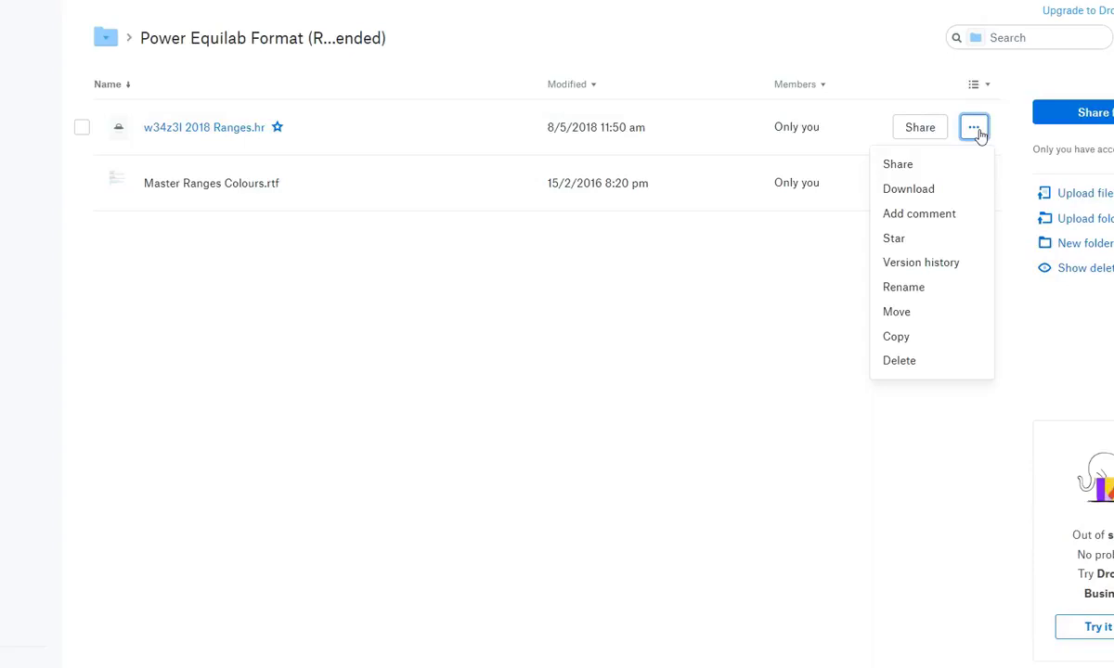
click(914, 190)
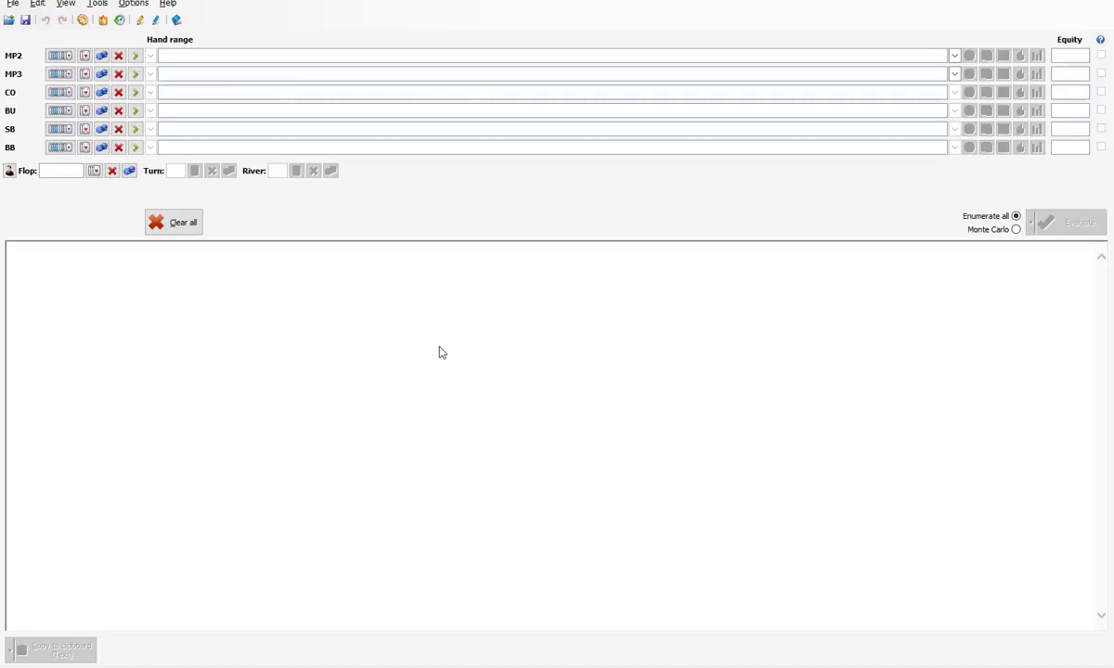
Look through the program's menus, then open the hand range editor for the MP2 seat
click(14, 6)
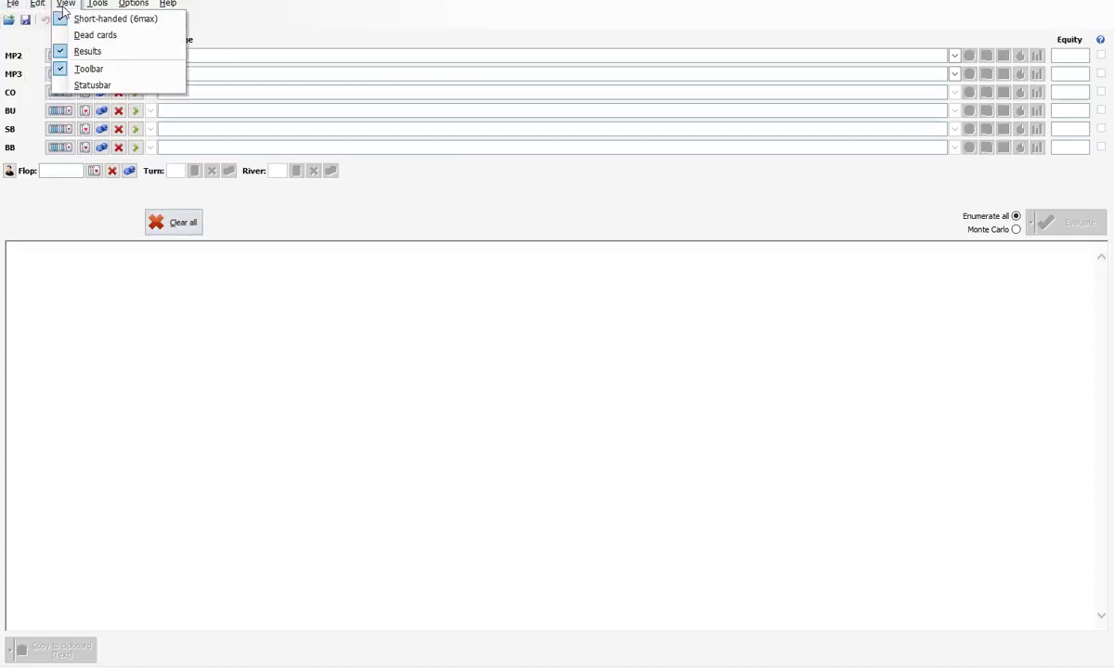
mouse_move(97, 7)
mouse_move(168, 7)
mouse_move(15, 8)
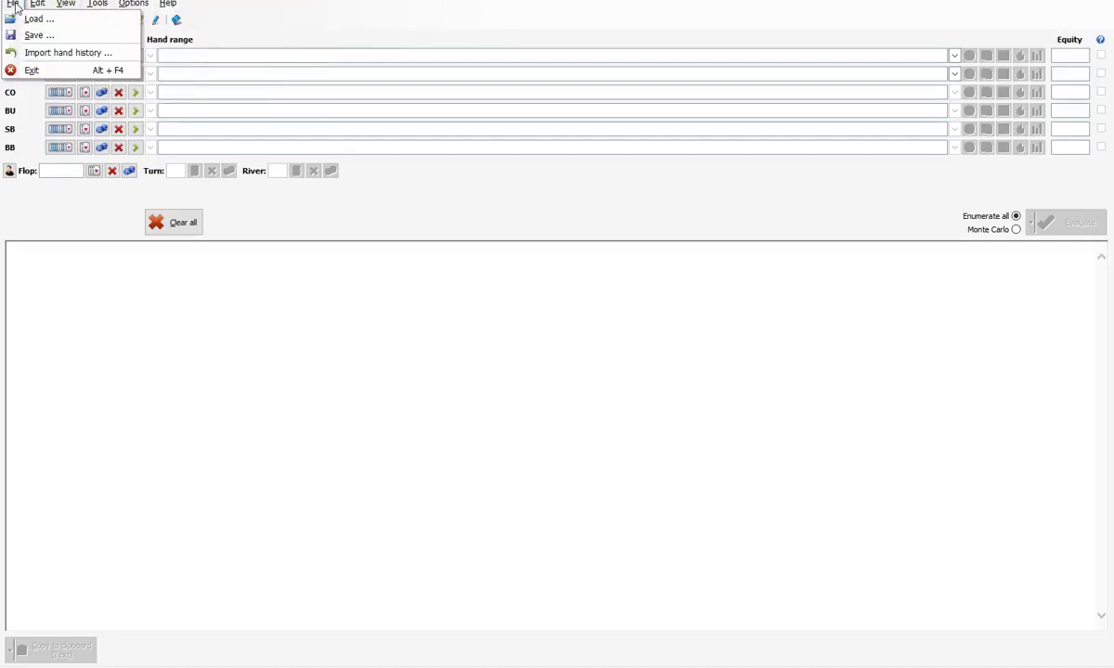
click(323, 438)
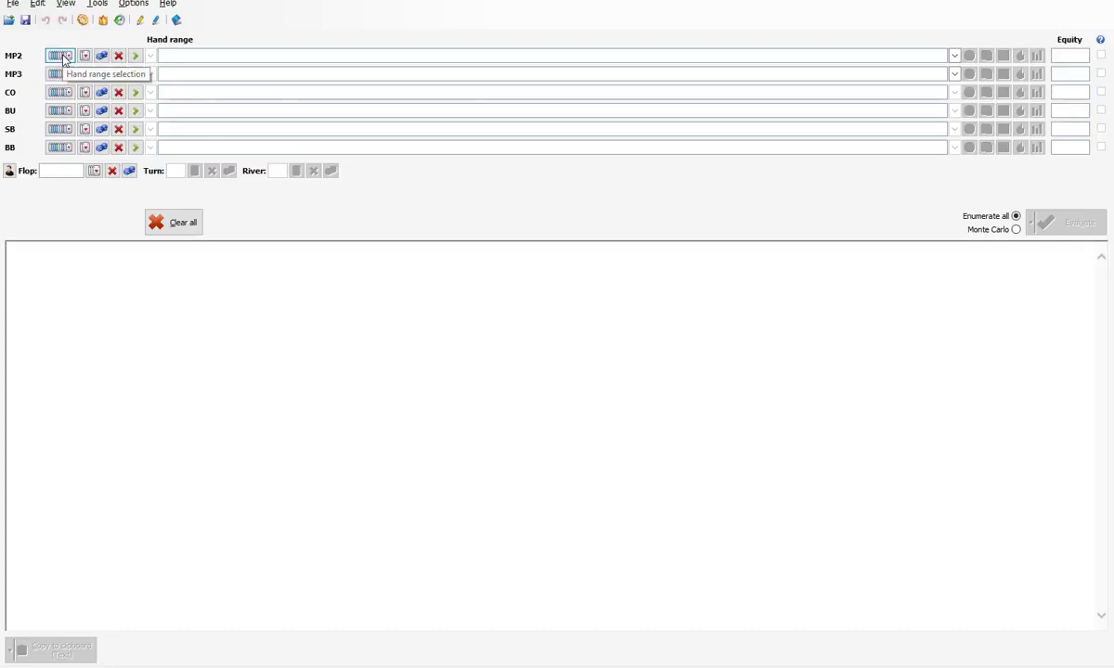
click(63, 57)
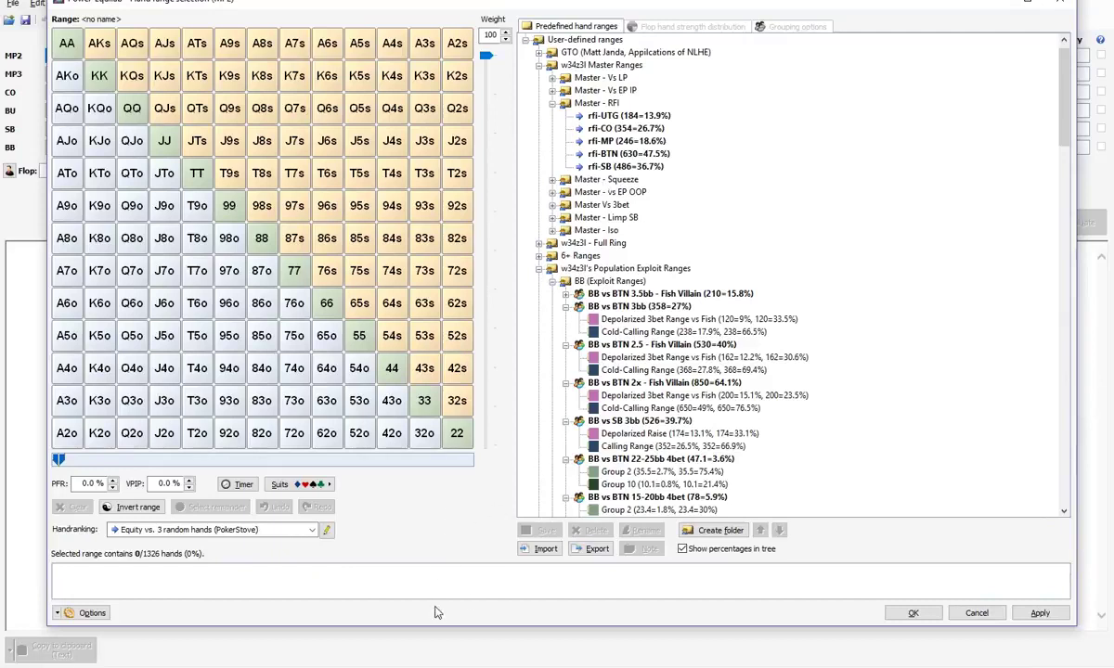
Begin a range import with w34z3l 2018 Ranges.hr selected in Downloads, then cancel it
click(534, 555)
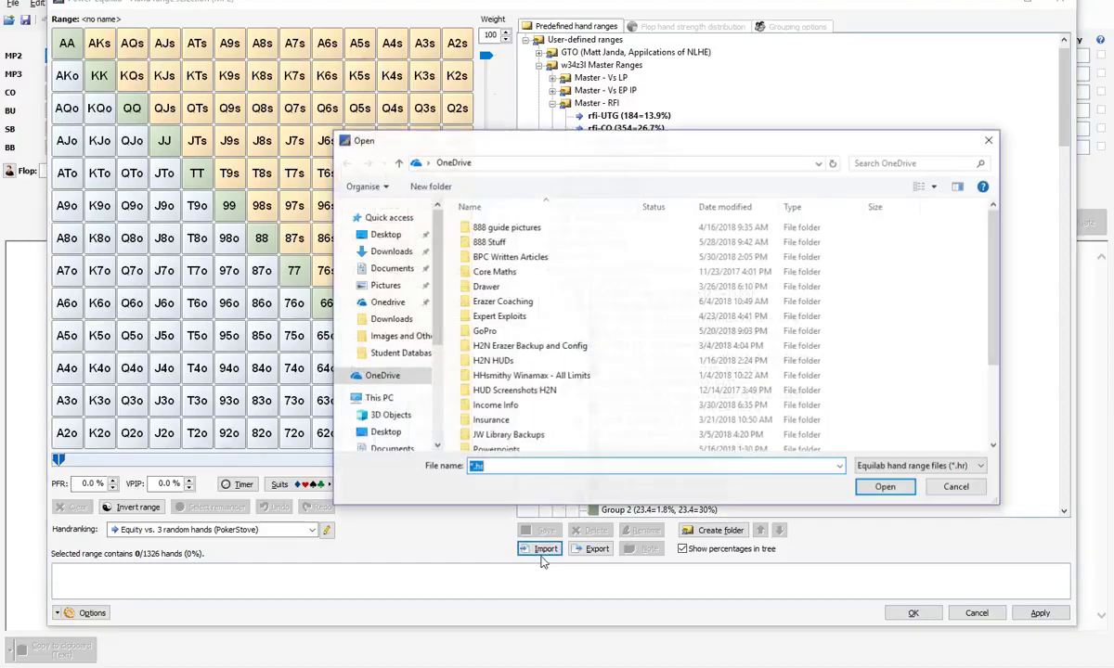
click(334, 247)
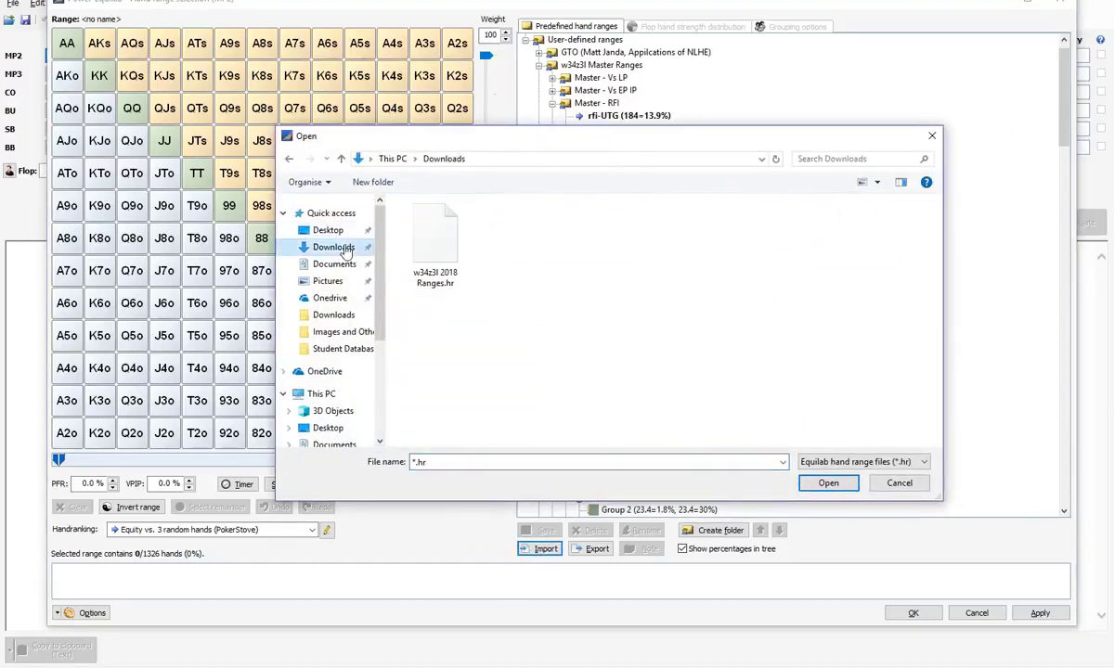
click(436, 243)
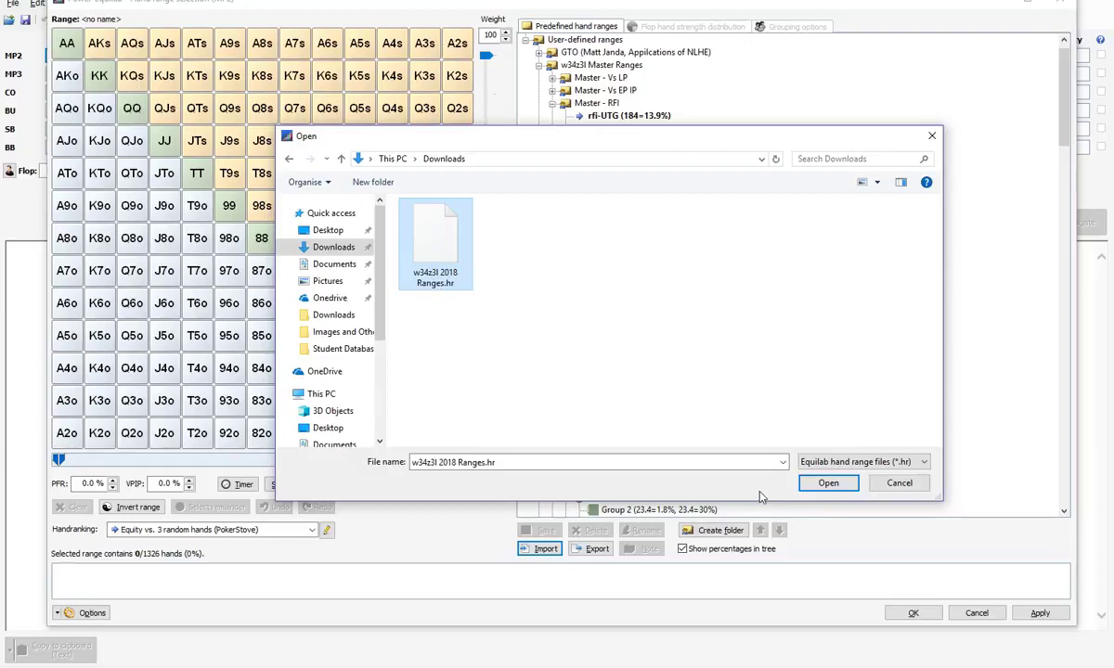
click(905, 492)
Collapse the Master - RFI and Population Exploit Ranges folders and re-expand the user-defined ranges tree
click(552, 103)
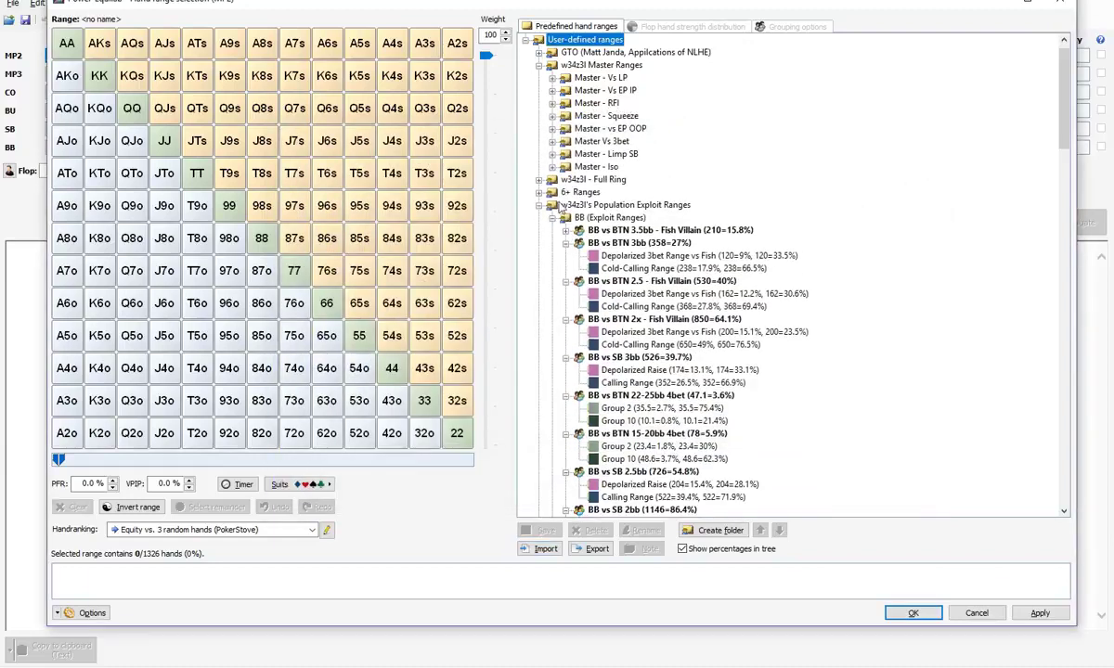
click(539, 205)
key(Left)
key(Right)
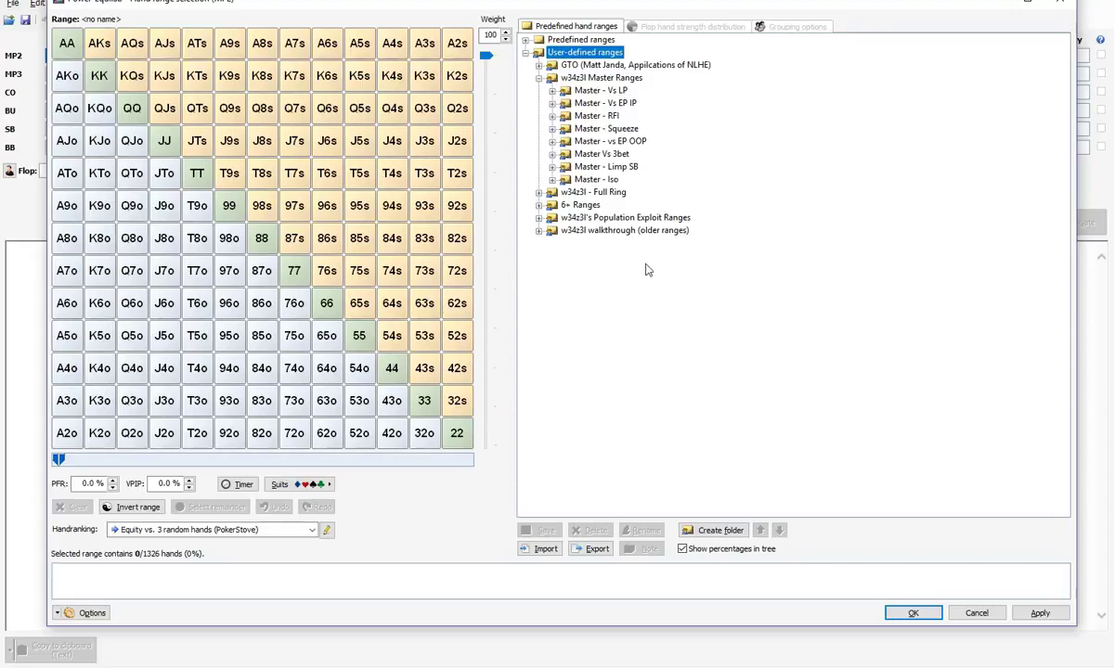
Browse w34z3l's Population Exploit Ranges and w34z3l - Full Ring folders, then collapse them
click(538, 217)
scroll(636, 266, up, 3)
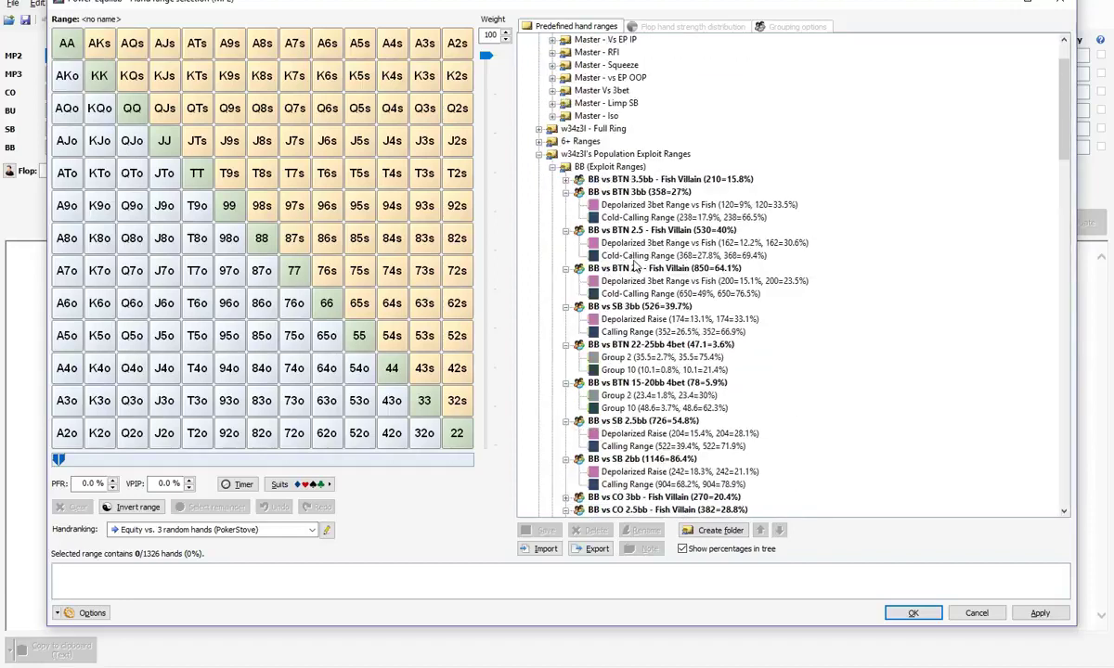
scroll(637, 267, down, 10)
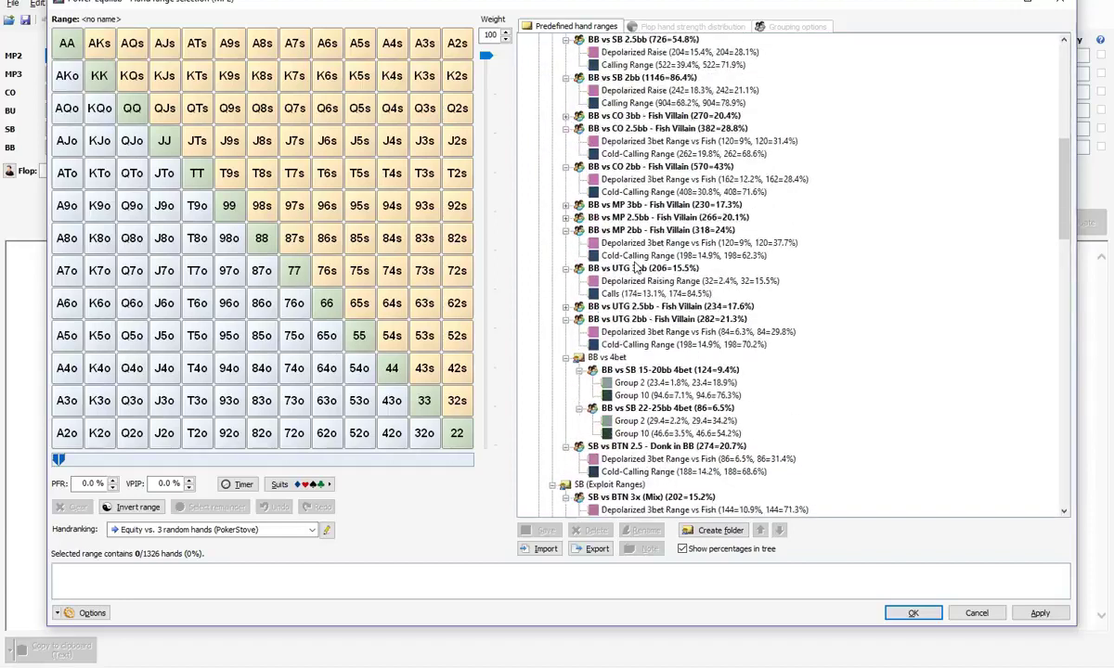
scroll(636, 266, up, 8)
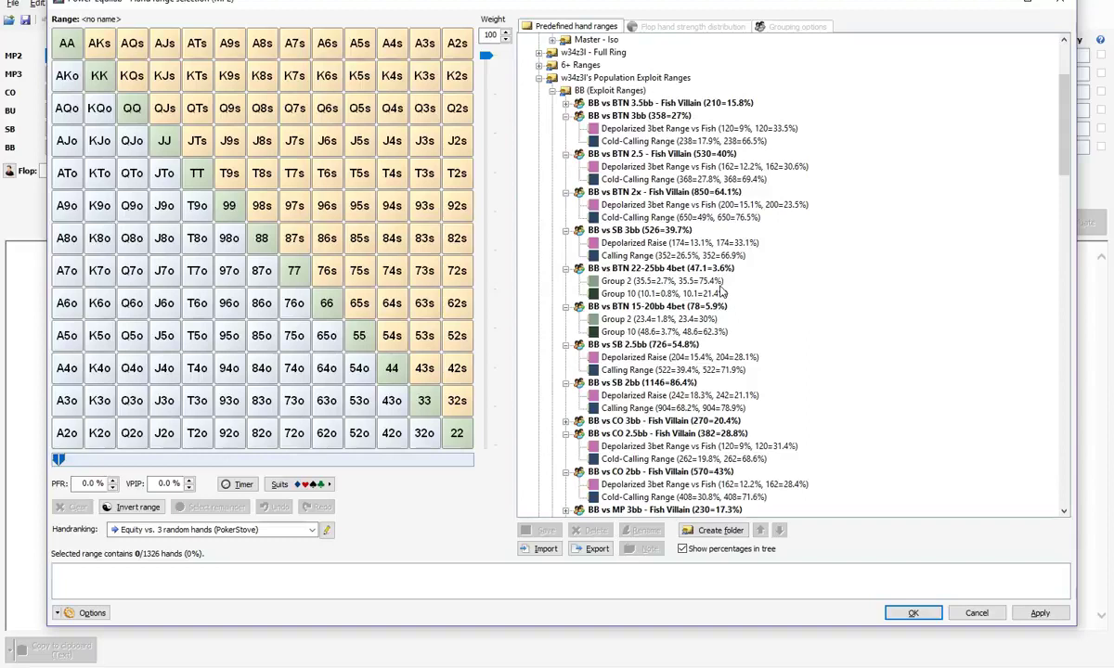
scroll(721, 293, up, 4)
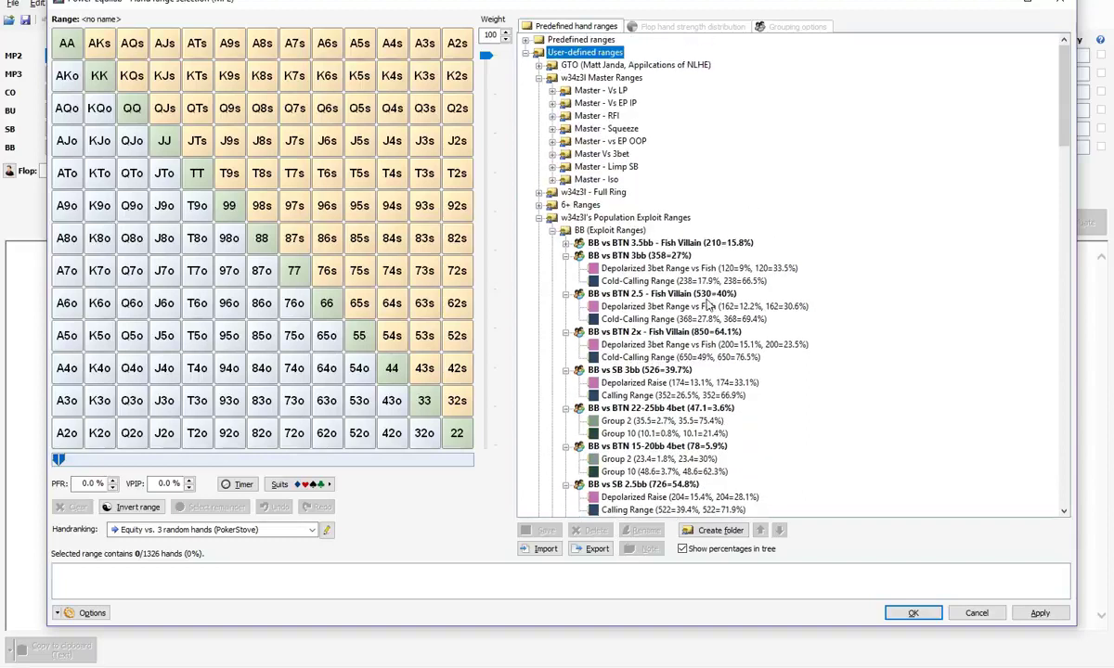
click(537, 221)
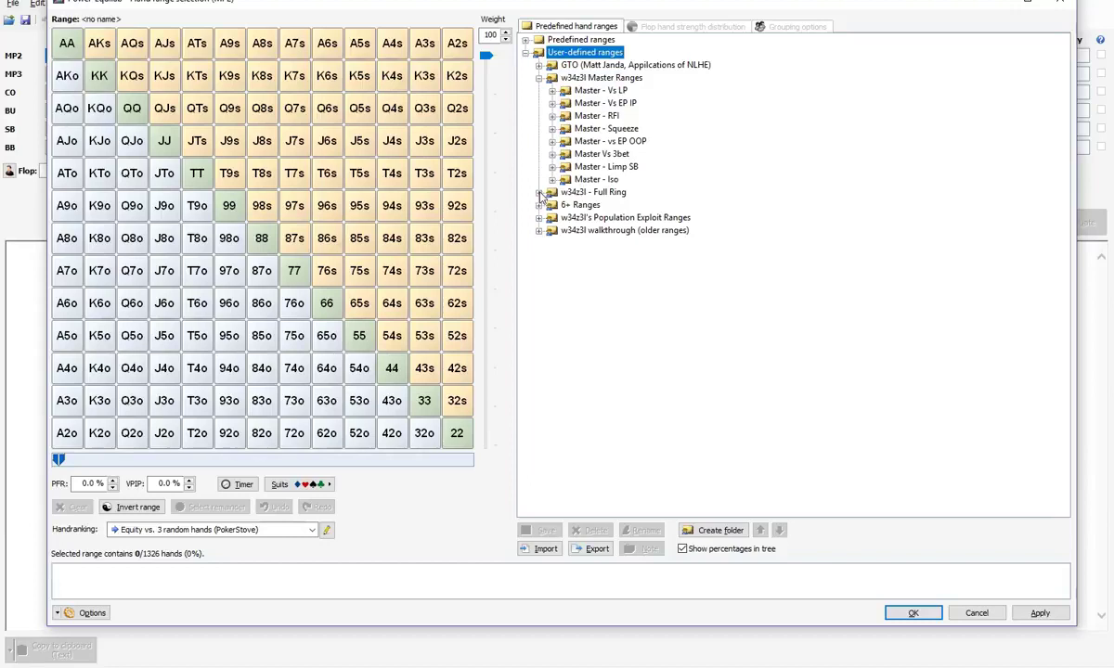
click(538, 192)
click(539, 192)
click(538, 217)
scroll(526, 176, up, 2)
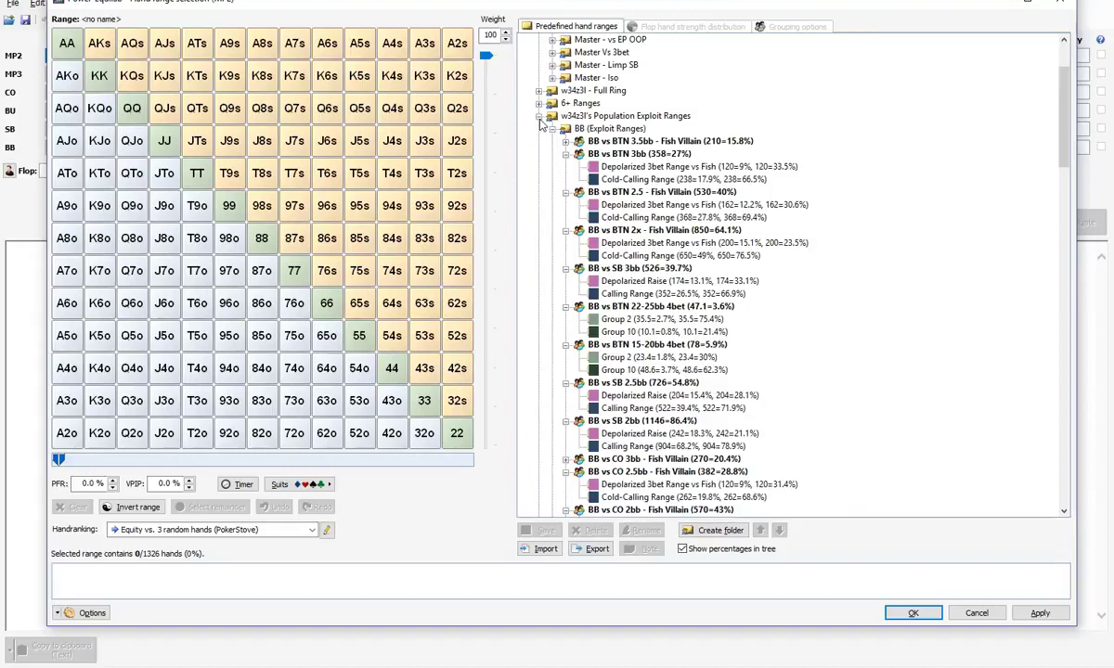
click(539, 117)
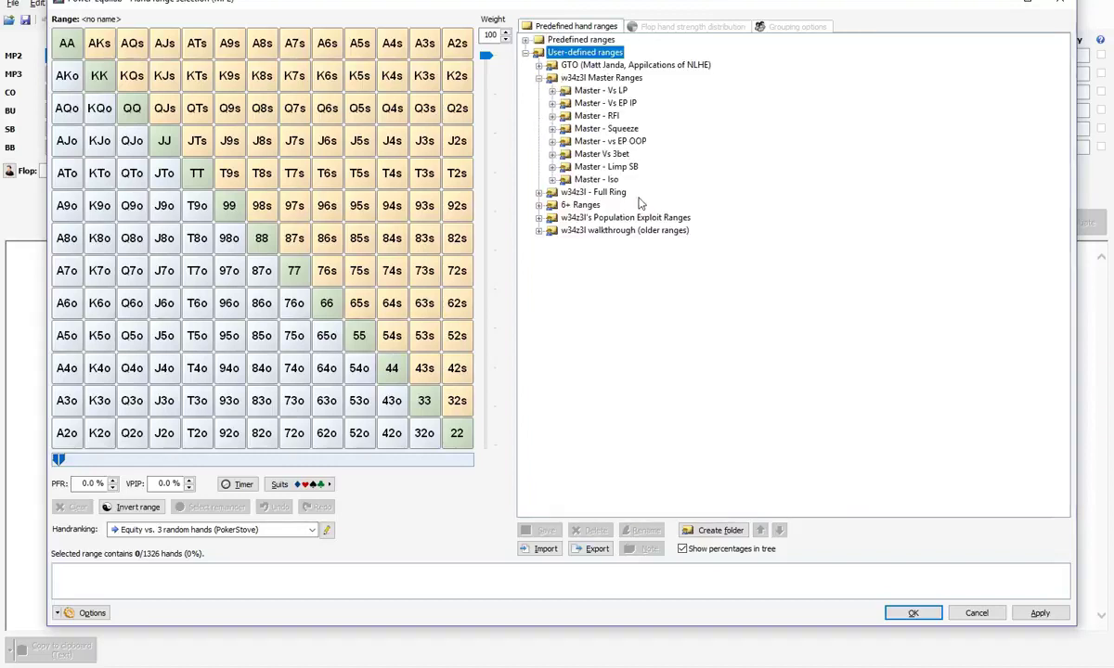
Check the GTO and w34z3l walkthrough (older ranges) folders, then expand w34z3l's Population Exploit Ranges
click(566, 65)
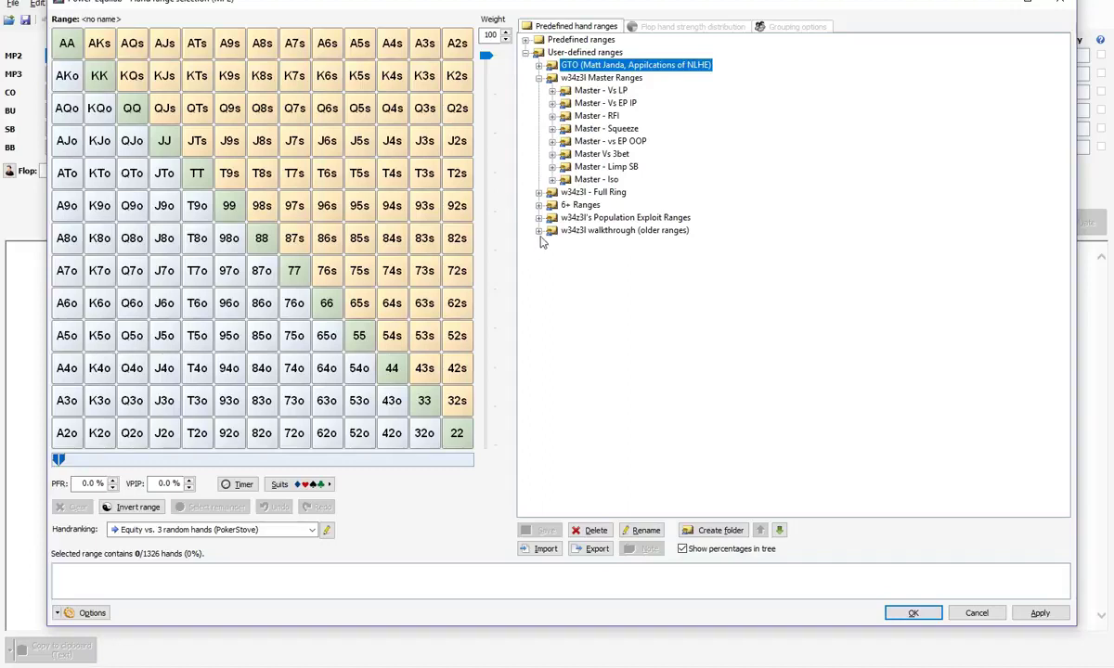
click(615, 231)
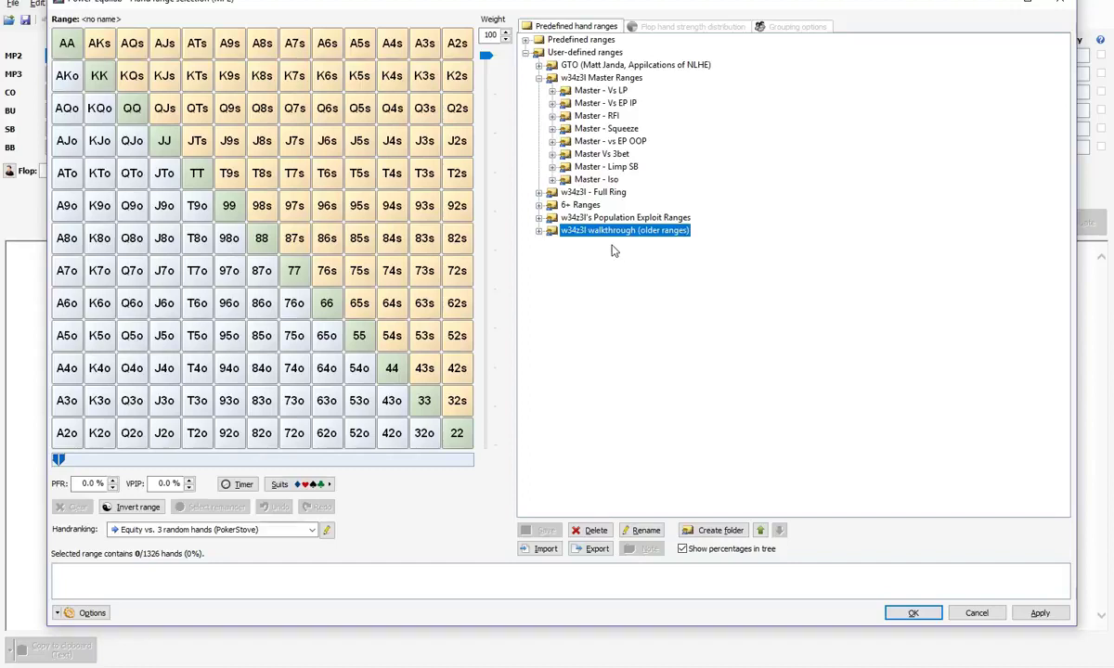
click(538, 230)
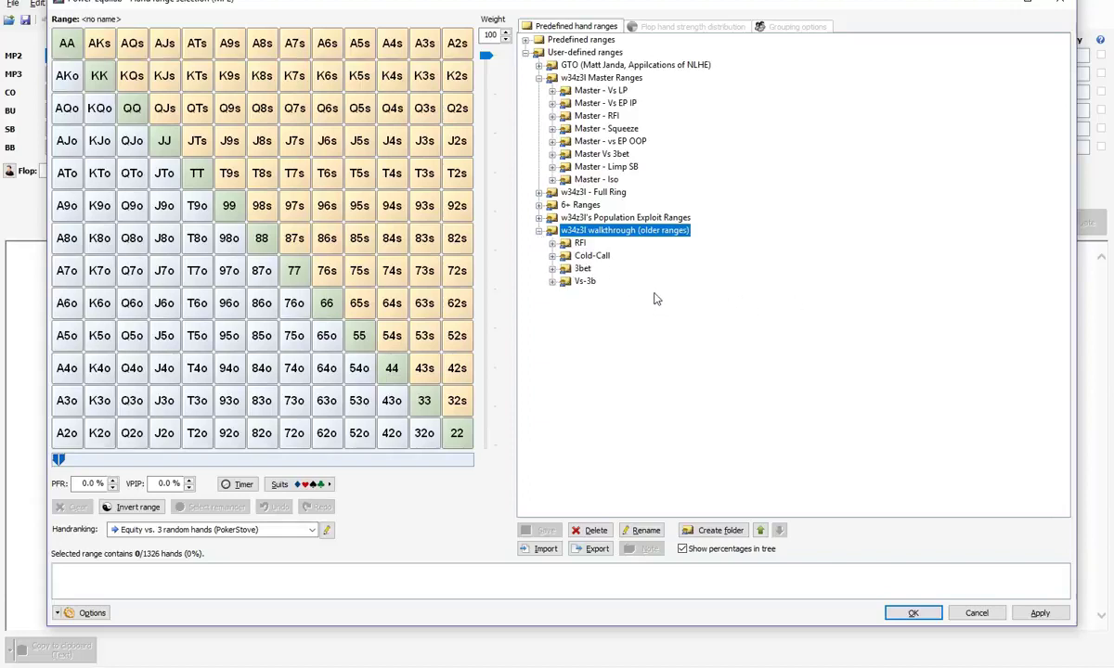
click(538, 230)
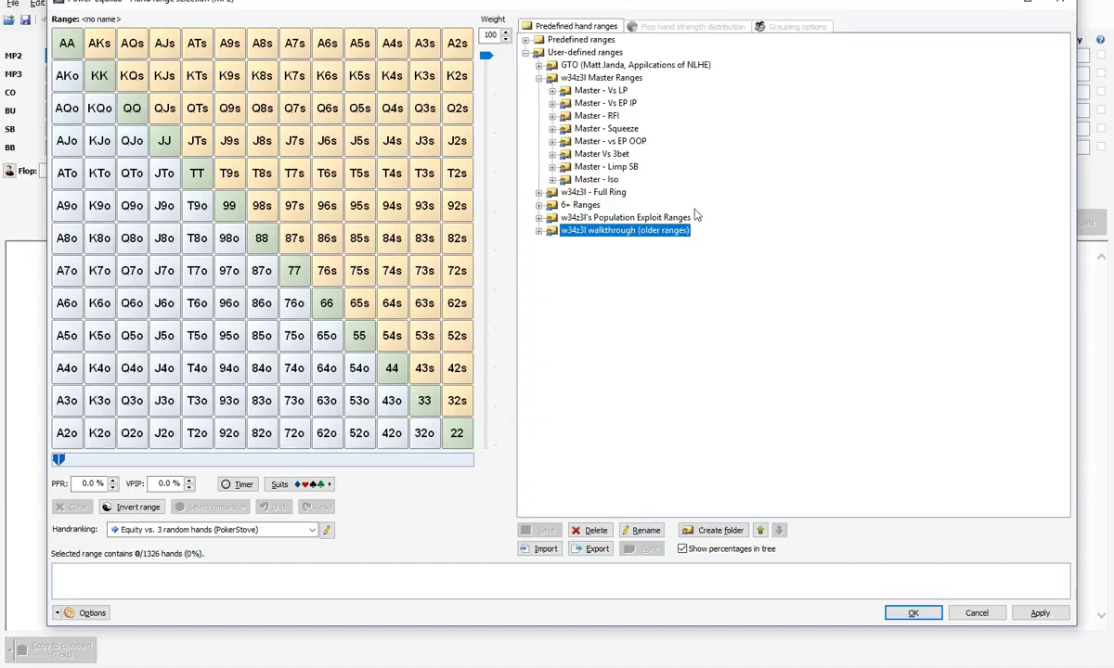
click(538, 219)
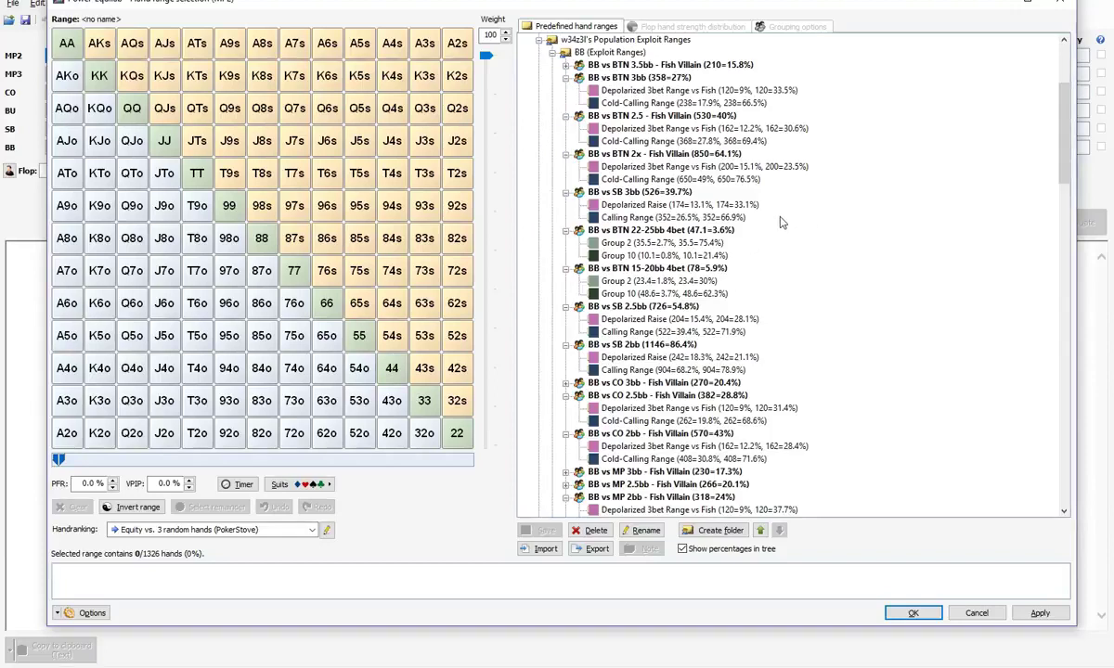
Compare the BB vs BTN 3bb depolarized 3bet, cold-calling and full ranges in the matrix
scroll(780, 223, down, 10)
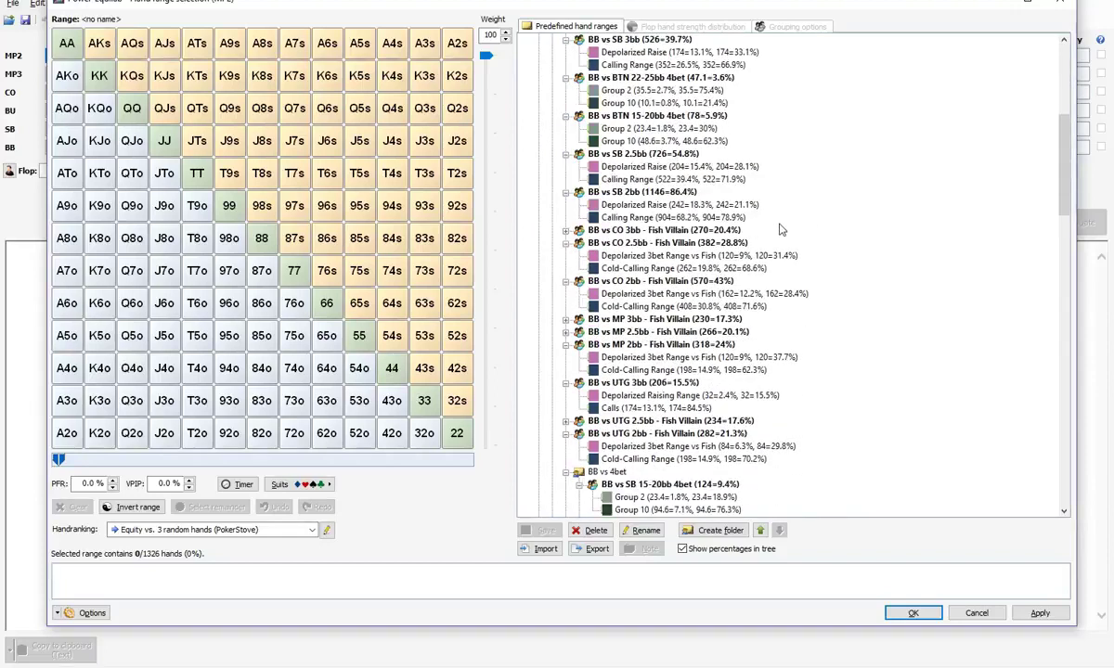
scroll(780, 232, up, 10)
click(697, 90)
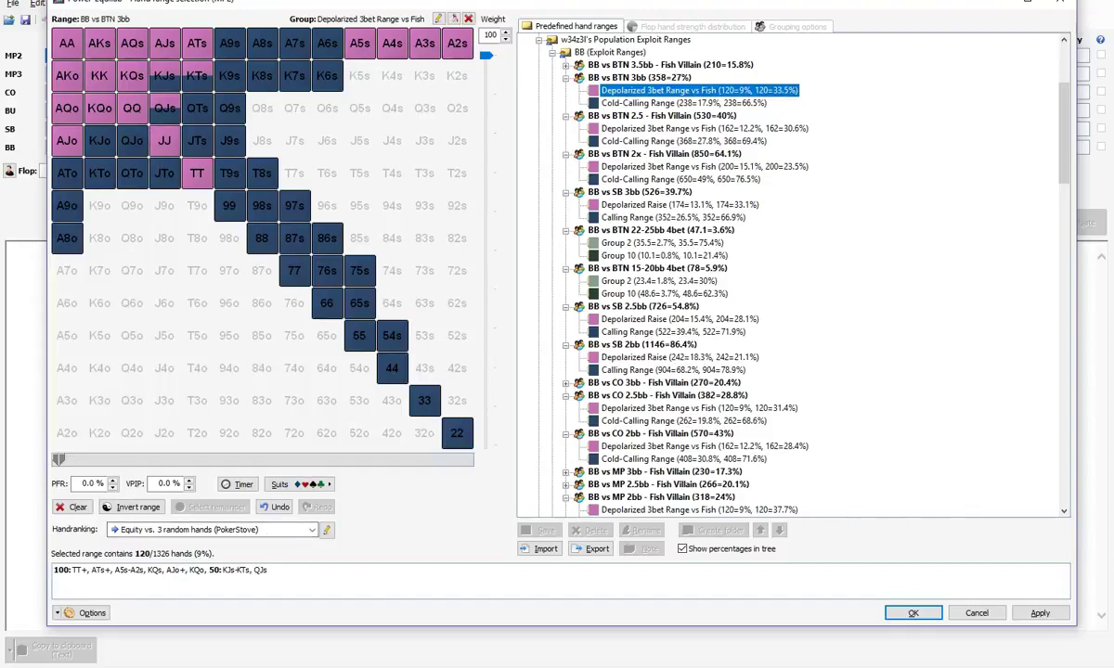
click(601, 102)
click(673, 92)
click(656, 103)
click(656, 78)
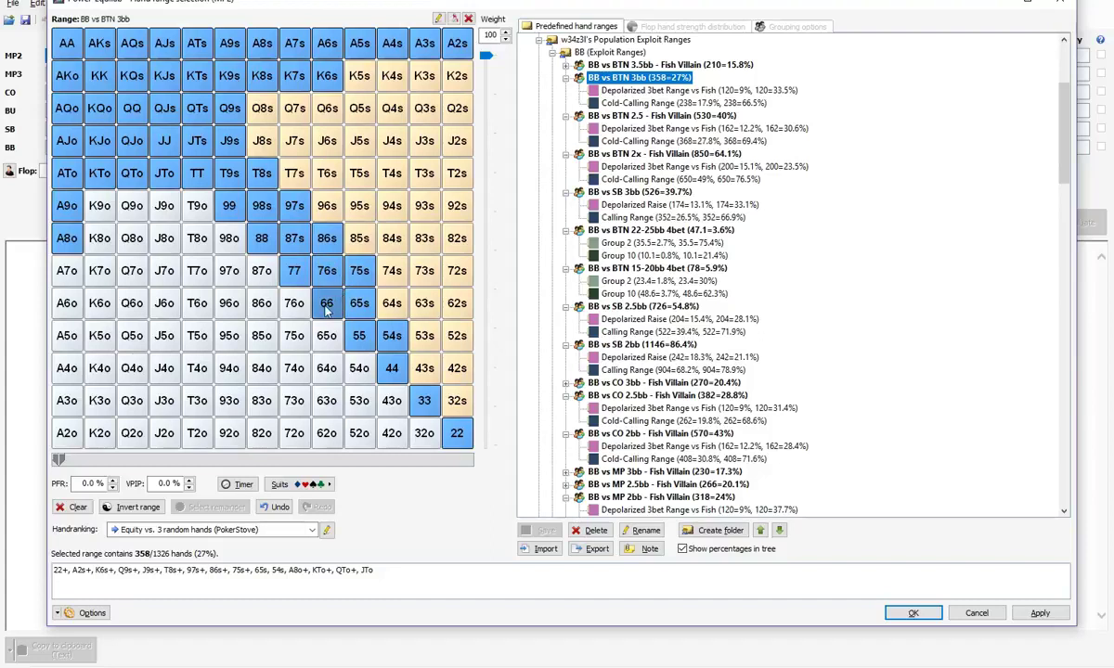
click(588, 91)
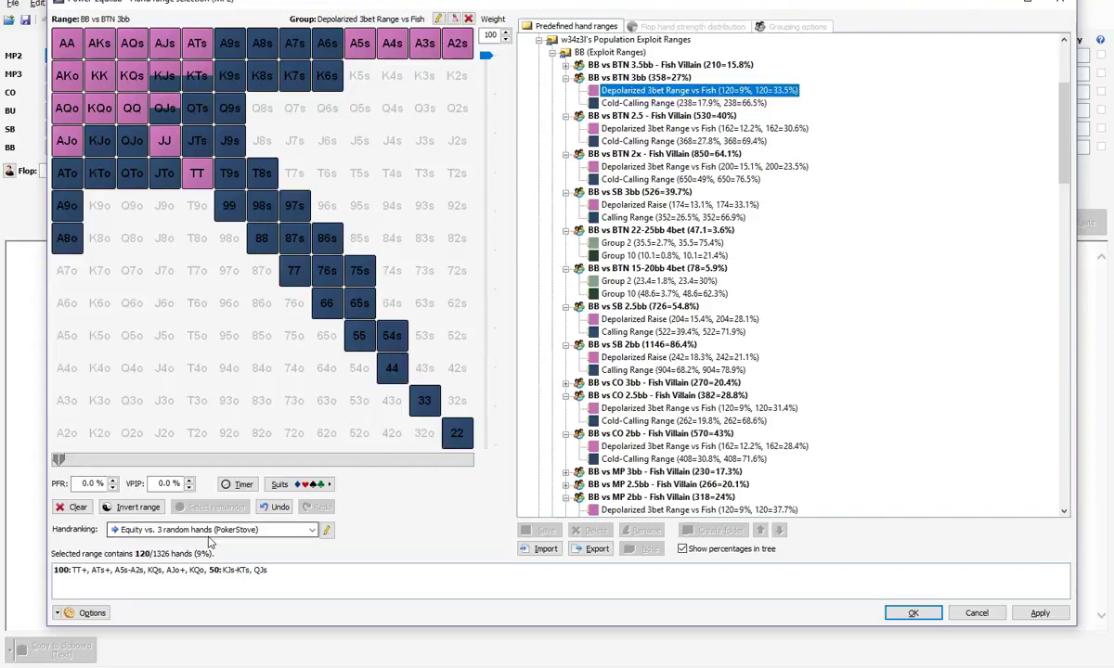
Check BB vs SB 15-20bb 4bet Group 10, then load the BB vs BTN 2.5 Fish Villain depolarized 3bet range
scroll(554, 341, down, 20)
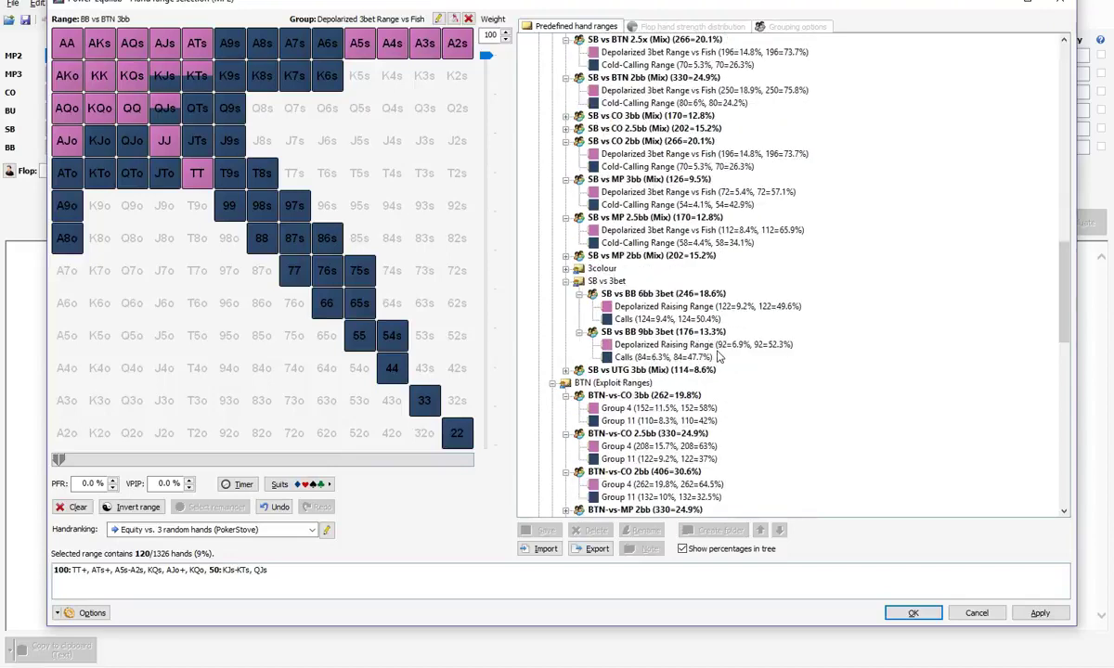
scroll(718, 357, up, 15)
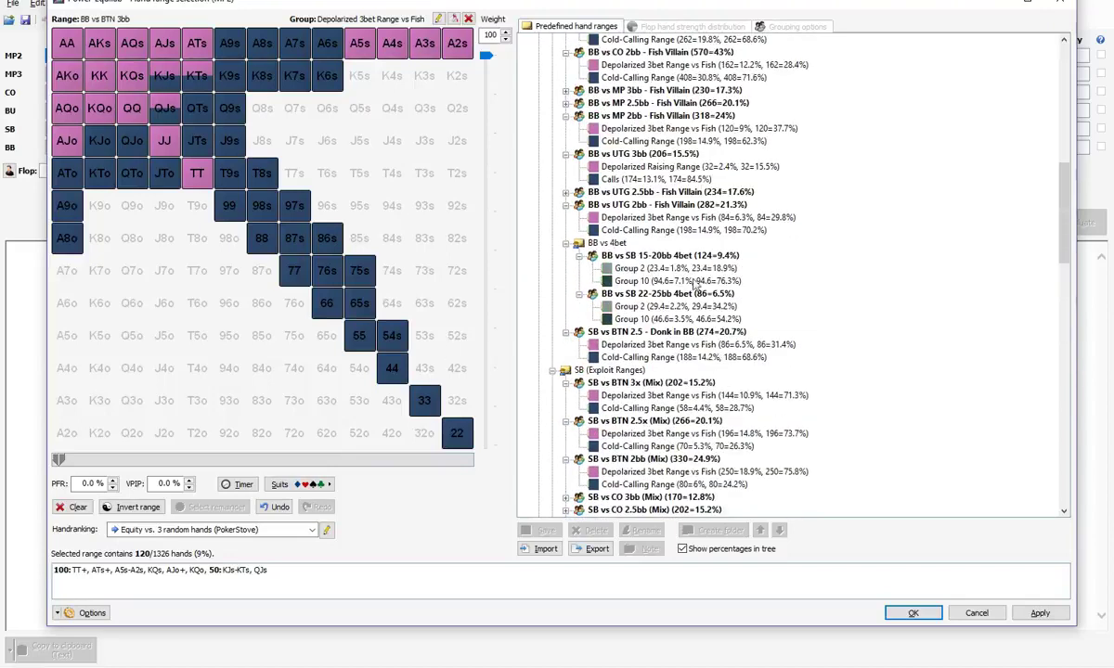
click(613, 281)
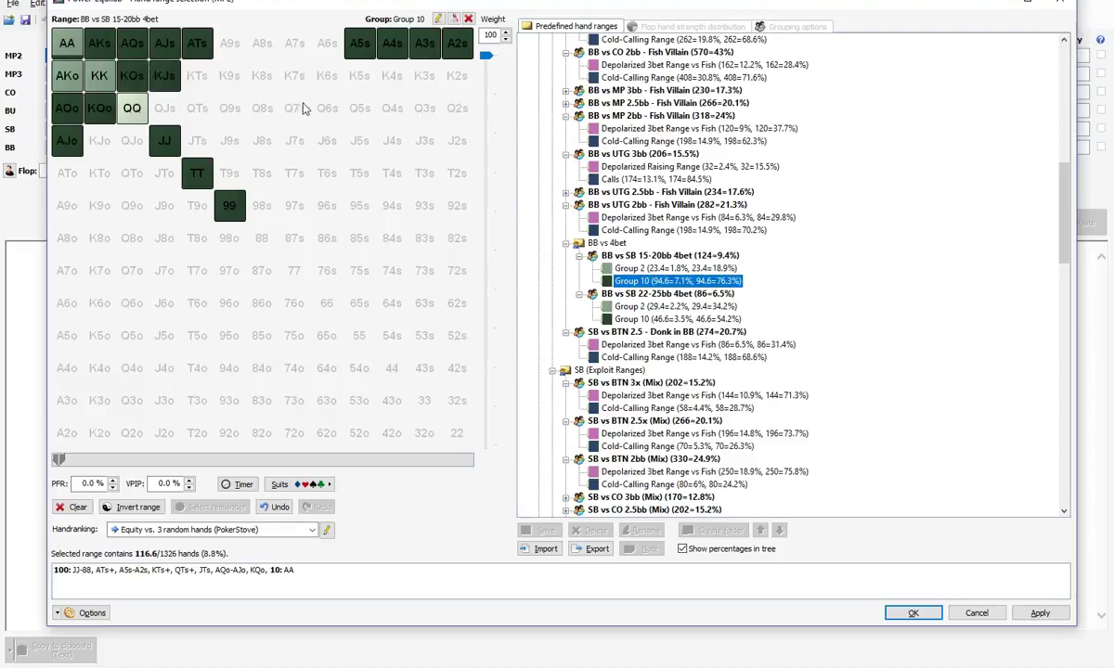
scroll(641, 306, down, 9)
scroll(784, 199, up, 15)
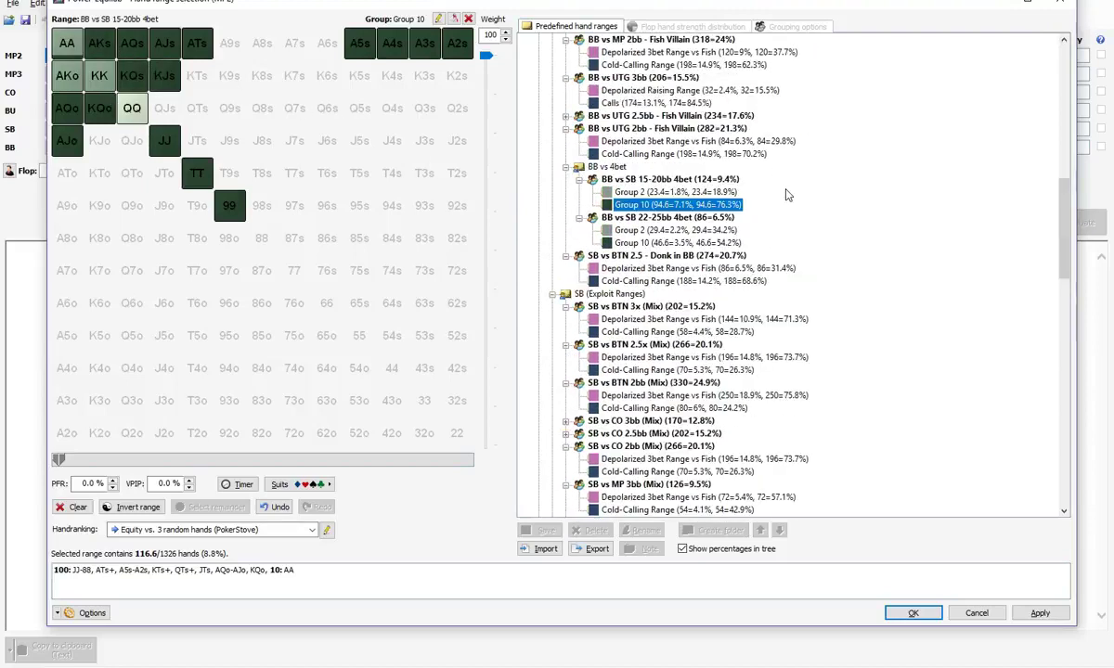
scroll(771, 232, up, 4)
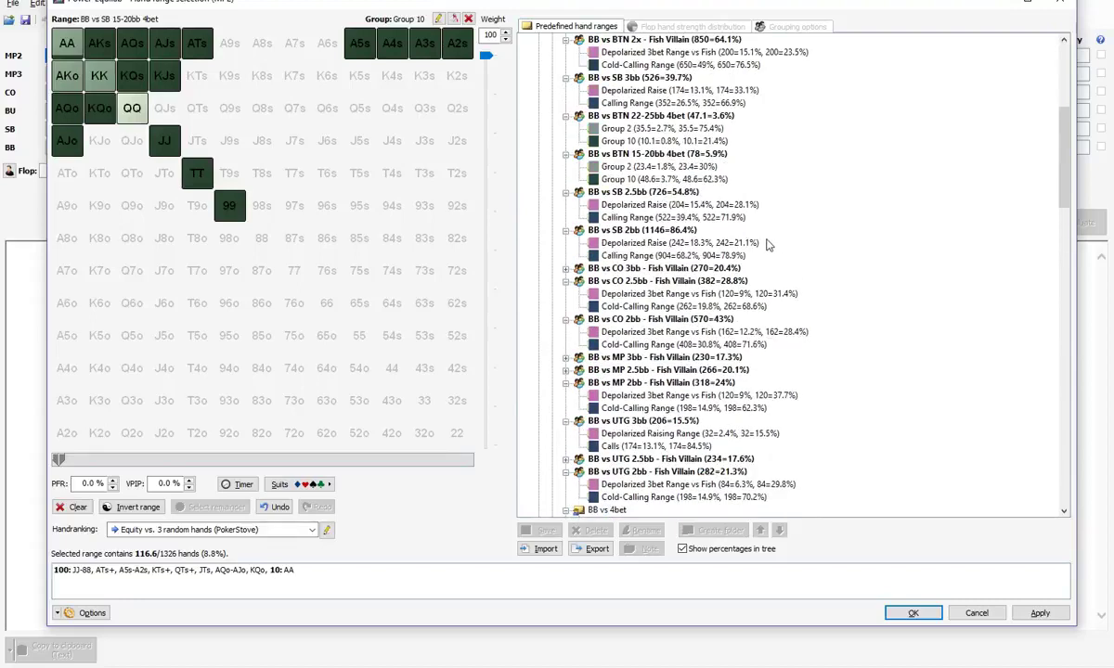
click(614, 130)
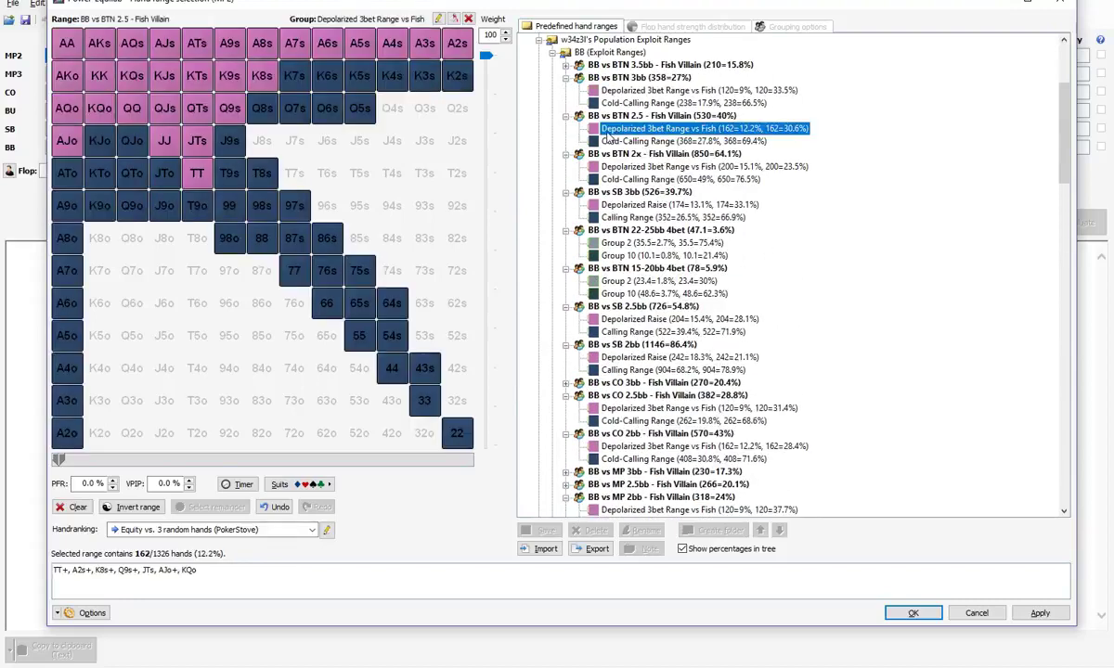
Compare BB vs BTN 2.5 Fish Villain ranges, ending on the cold-calling range (368 hands, 27.8%)
click(627, 140)
click(590, 129)
click(594, 141)
click(634, 130)
click(634, 141)
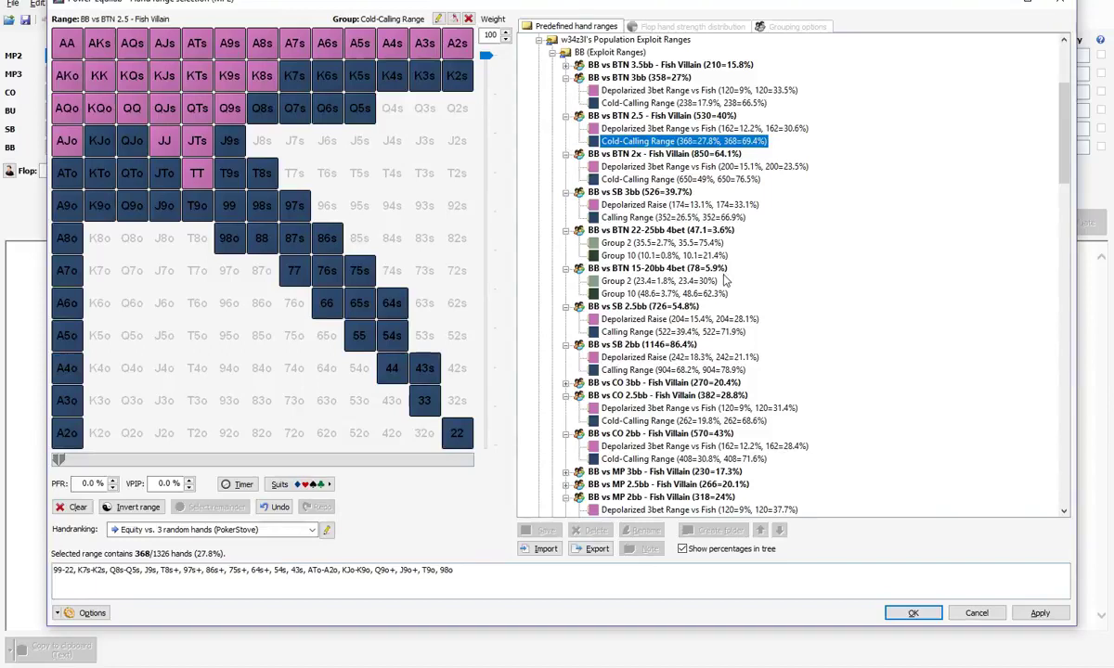
Scroll through the rest of w34z3l's Population Exploit Ranges in the tree
scroll(687, 297, up, 5)
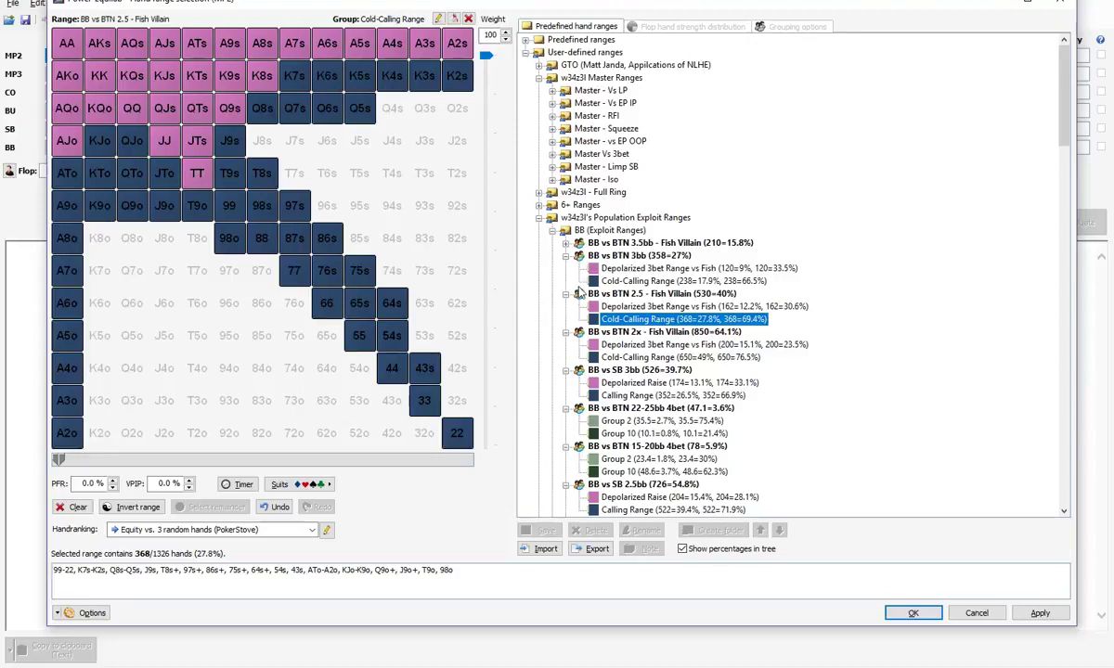
scroll(580, 293, down, 2)
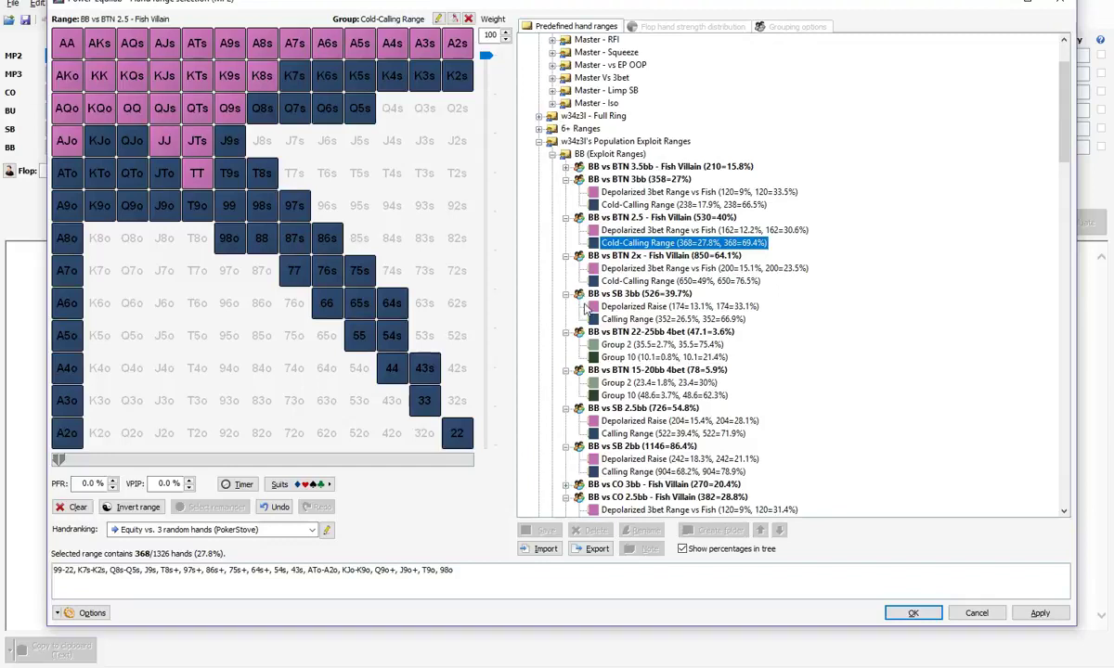
scroll(743, 327, down, 2)
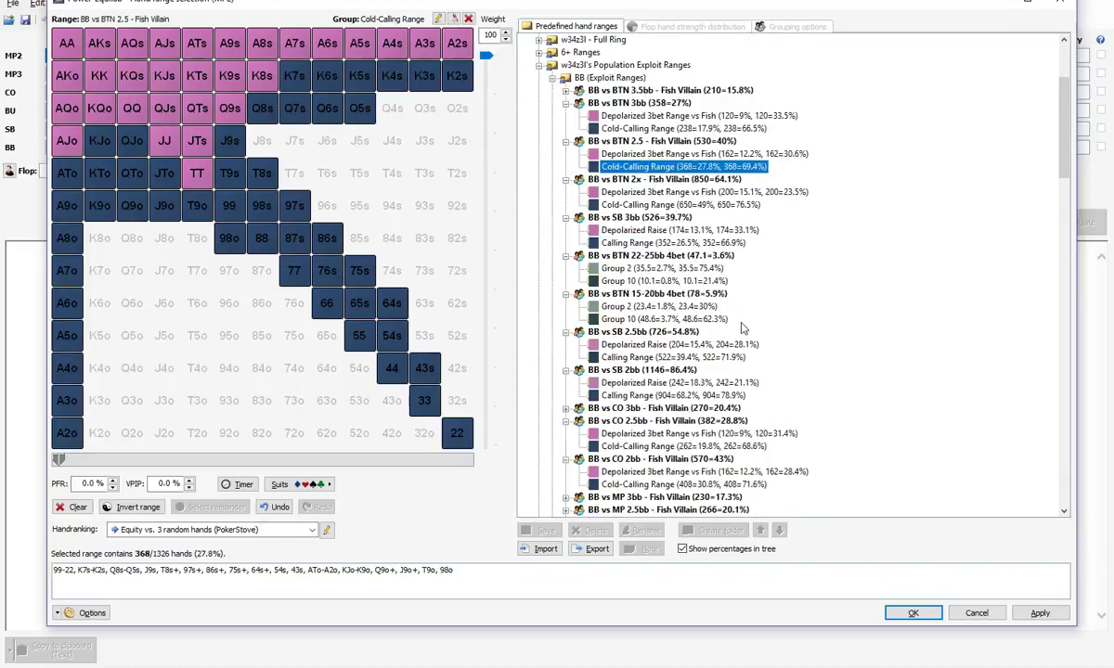
scroll(743, 328, down, 2)
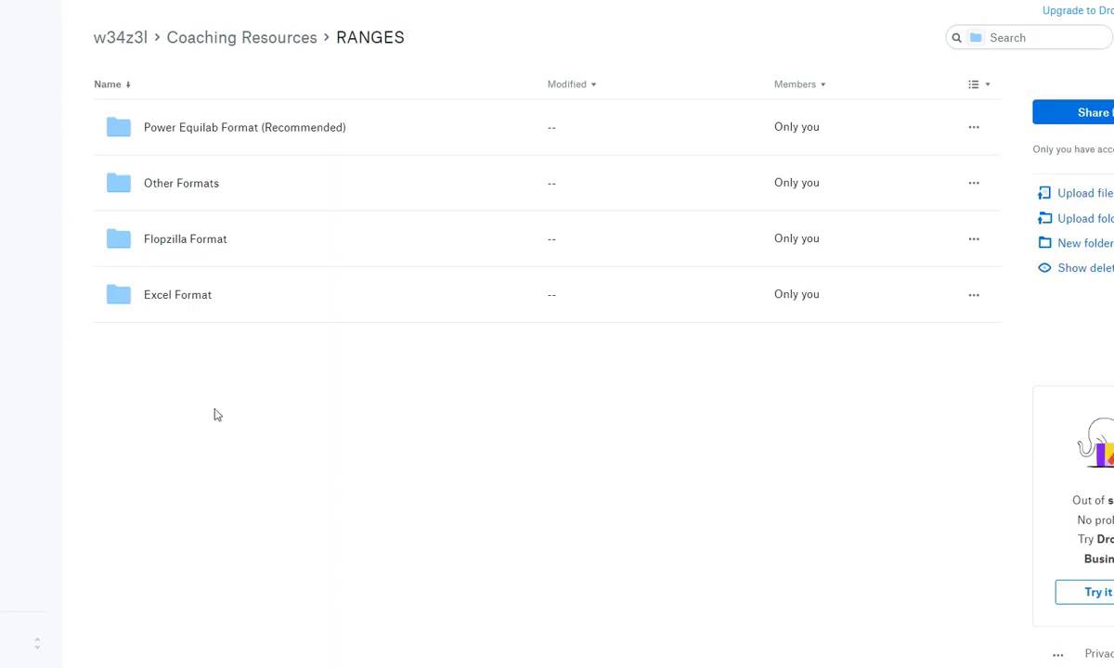
Open the RANGES Excel Format folder holding BASIC-Ranges-w34z3l.xlsm and Advanced-Master-Ranges-Only.xlsm
click(182, 301)
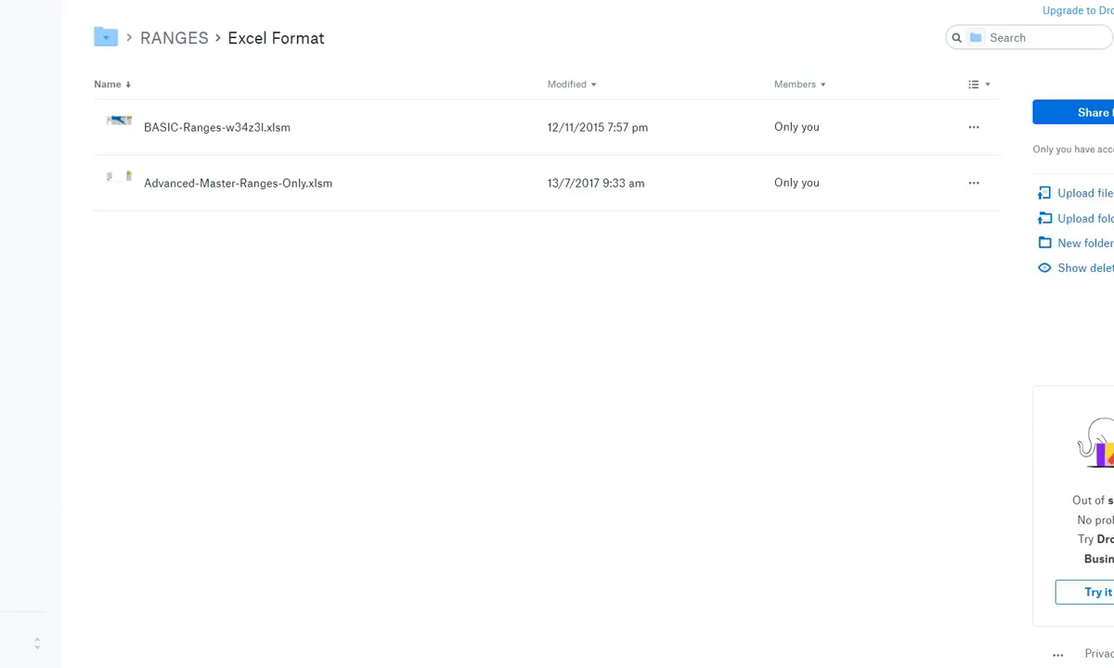
Download Advanced-Master-Ranges-Only.xlsm from its '...' actions menu in Excel Format
click(972, 192)
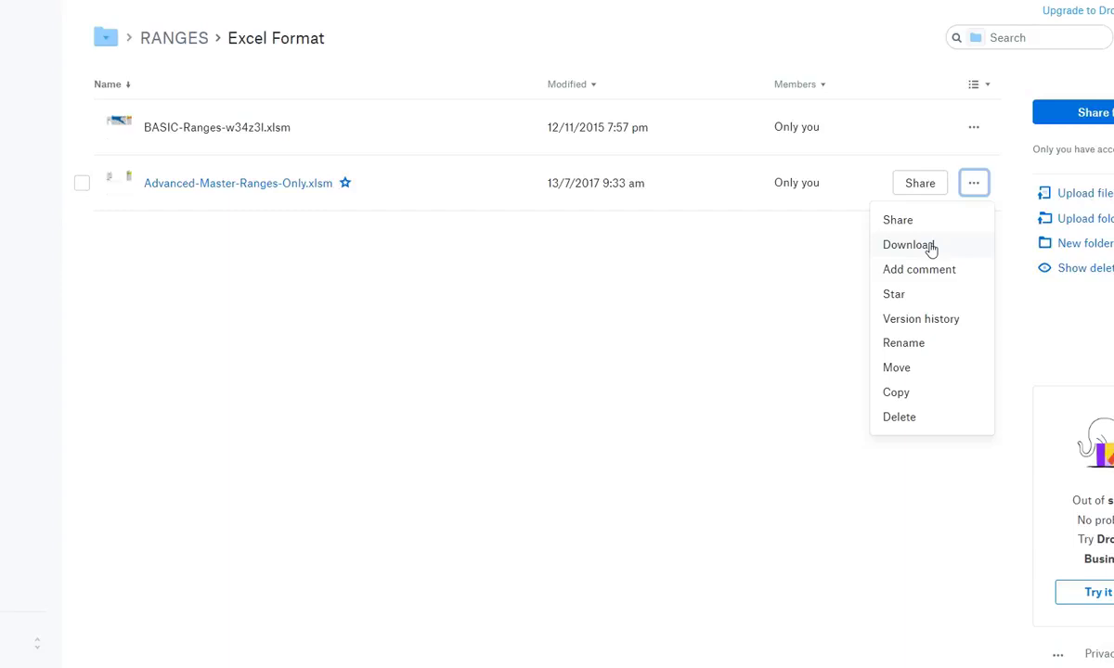
click(931, 247)
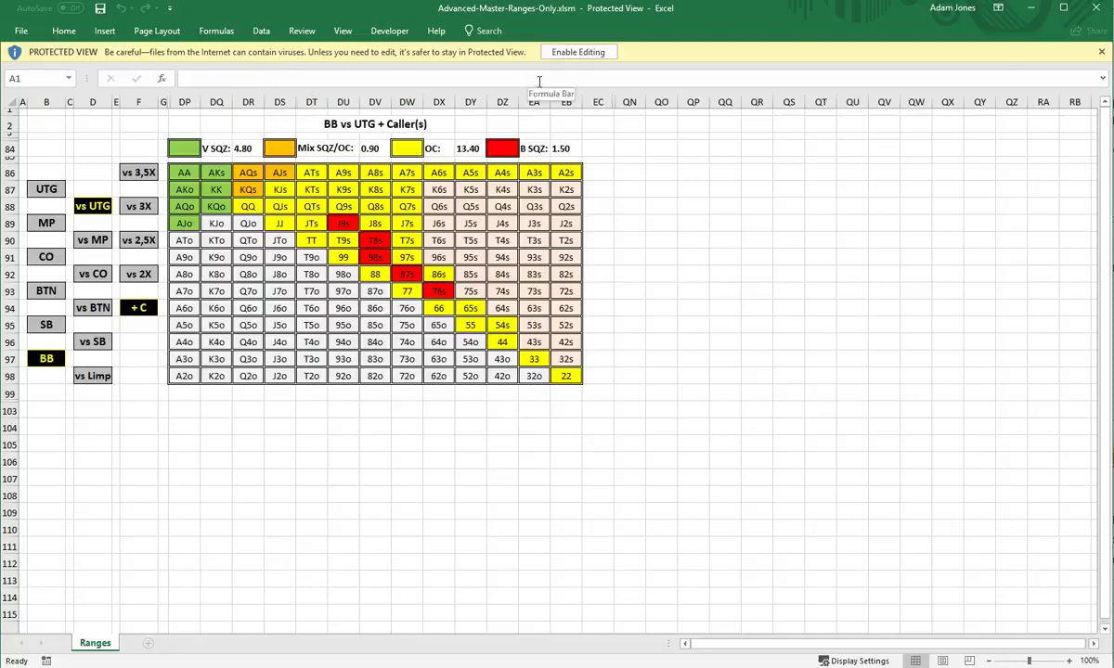
Enable editing and macro content in Advanced-Master-Ranges-Only.xlsm
click(579, 52)
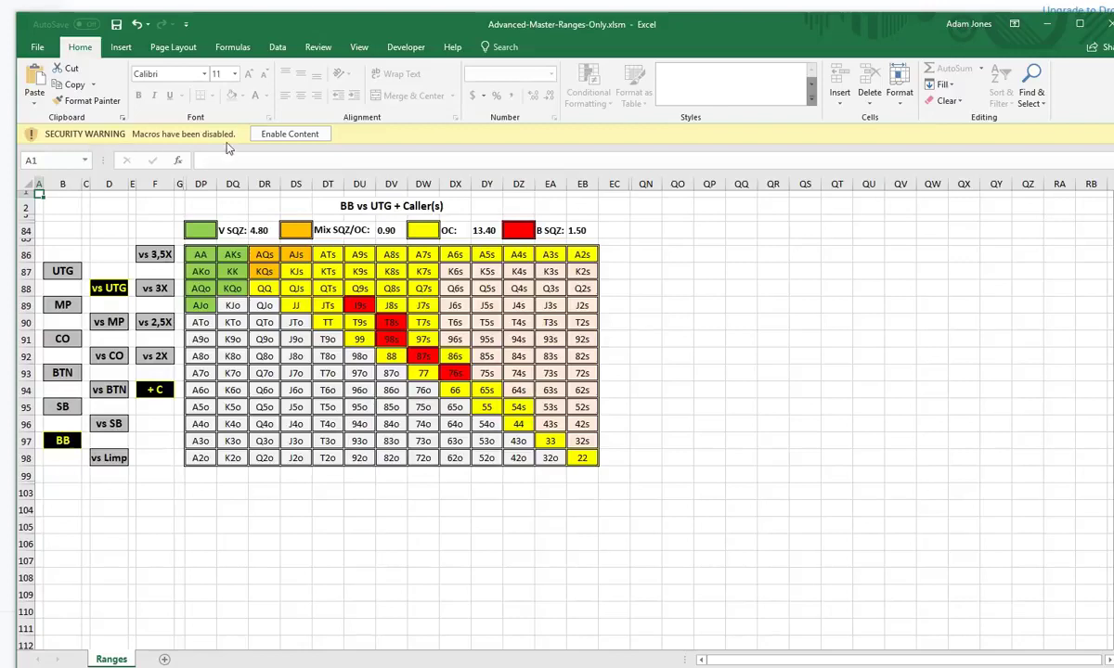
click(265, 136)
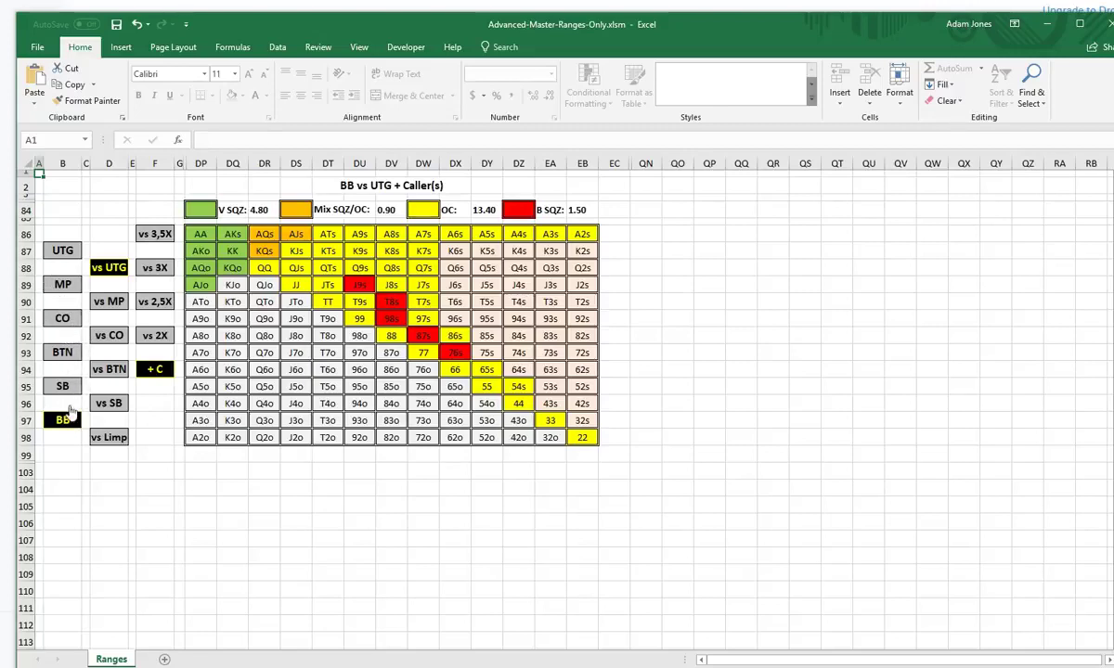
Show the BB vs BTN chart, flipping through 3X, 2,5X and 2X and ending on 2,5X
click(119, 371)
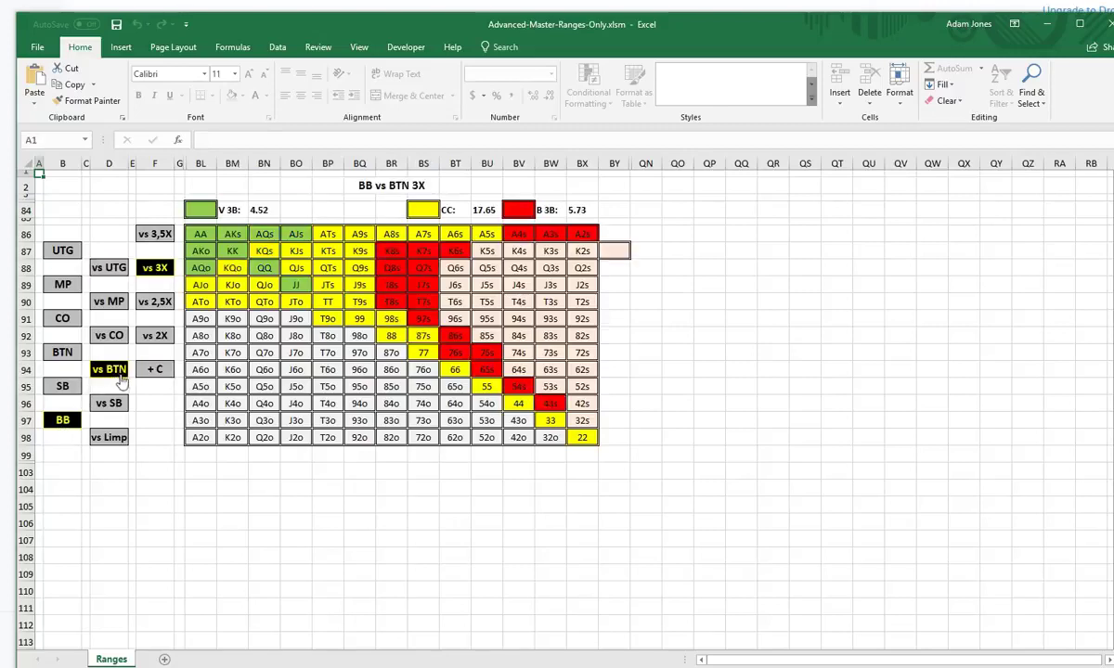
click(153, 265)
click(163, 306)
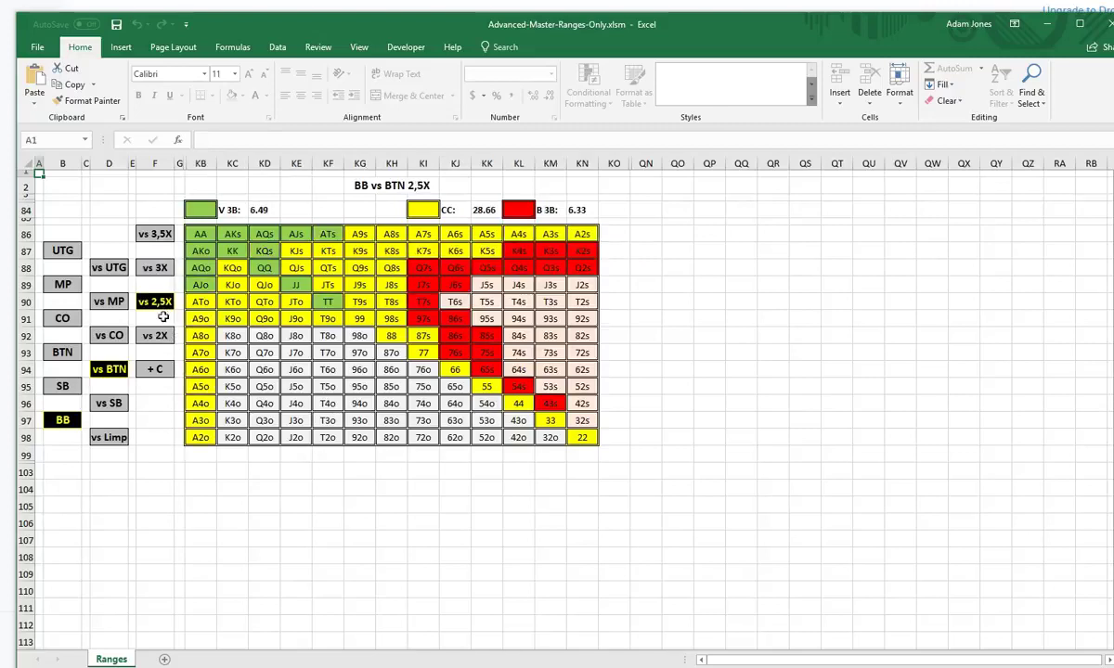
click(155, 336)
click(160, 303)
key(alt+Tab)
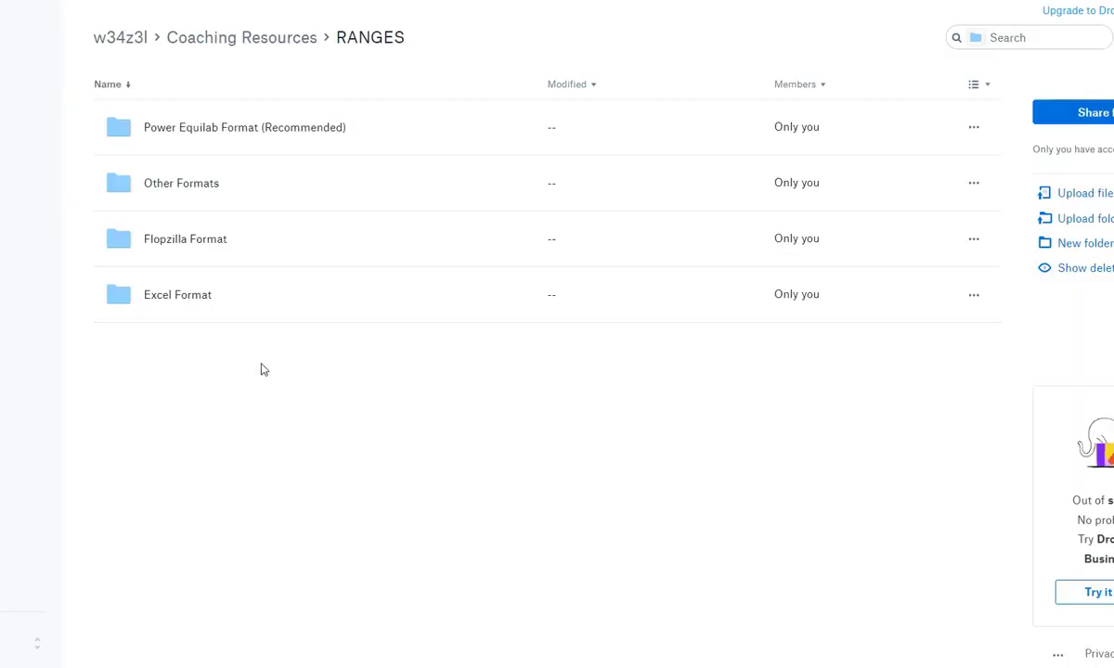
click(177, 241)
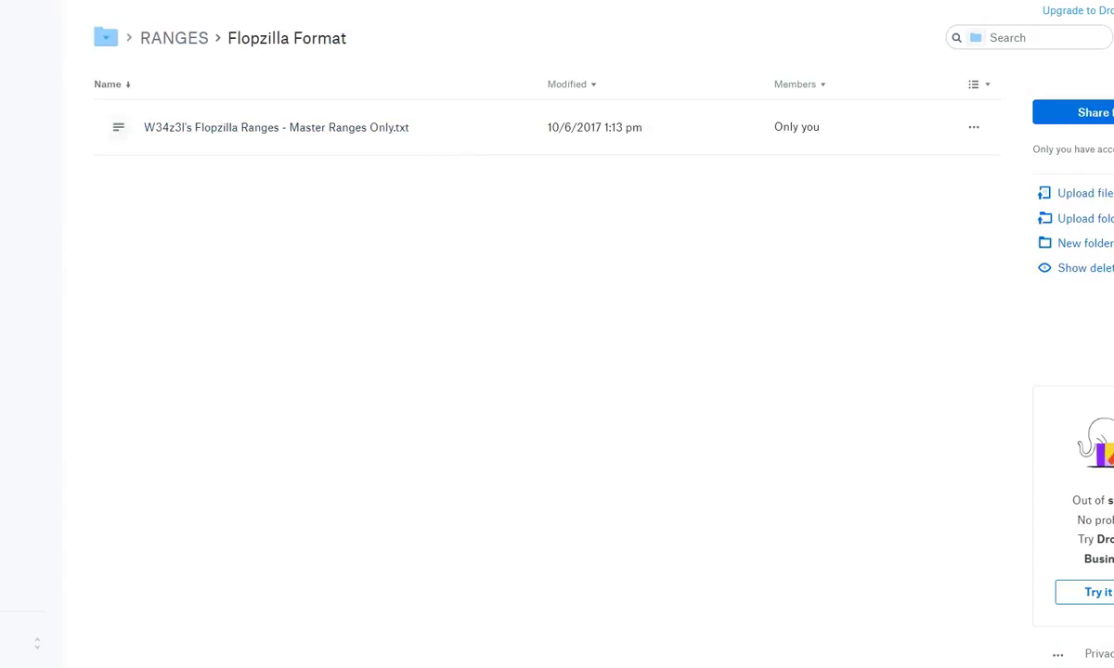
key(alt+Left)
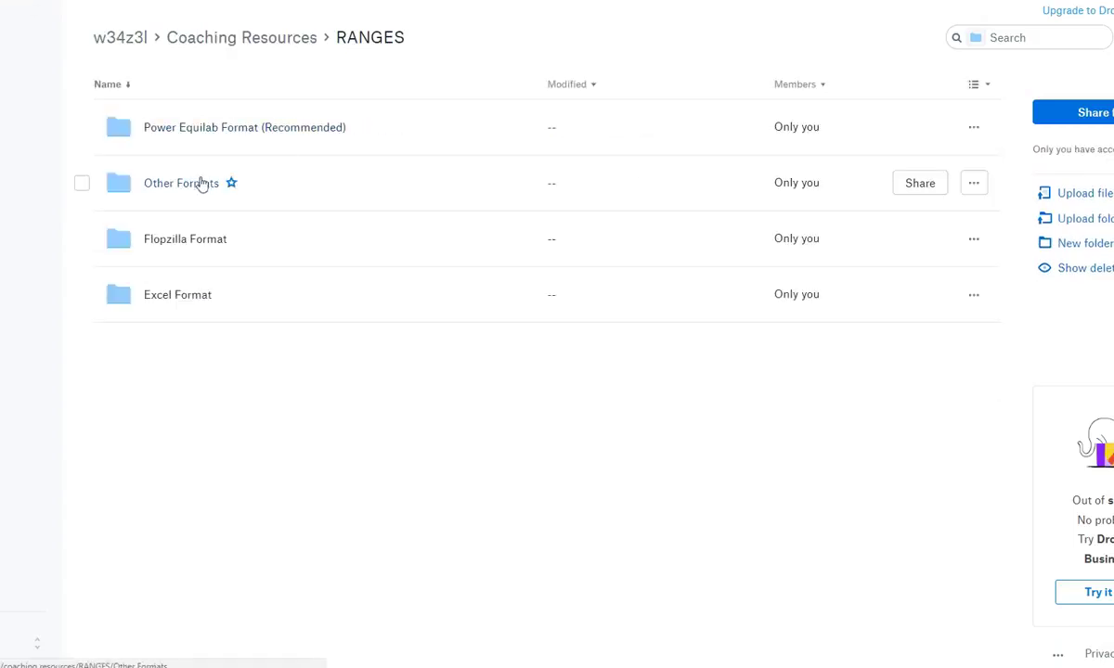
Browse Other Formats, glance into Video Format, then open the Poker chart Format folder
click(202, 183)
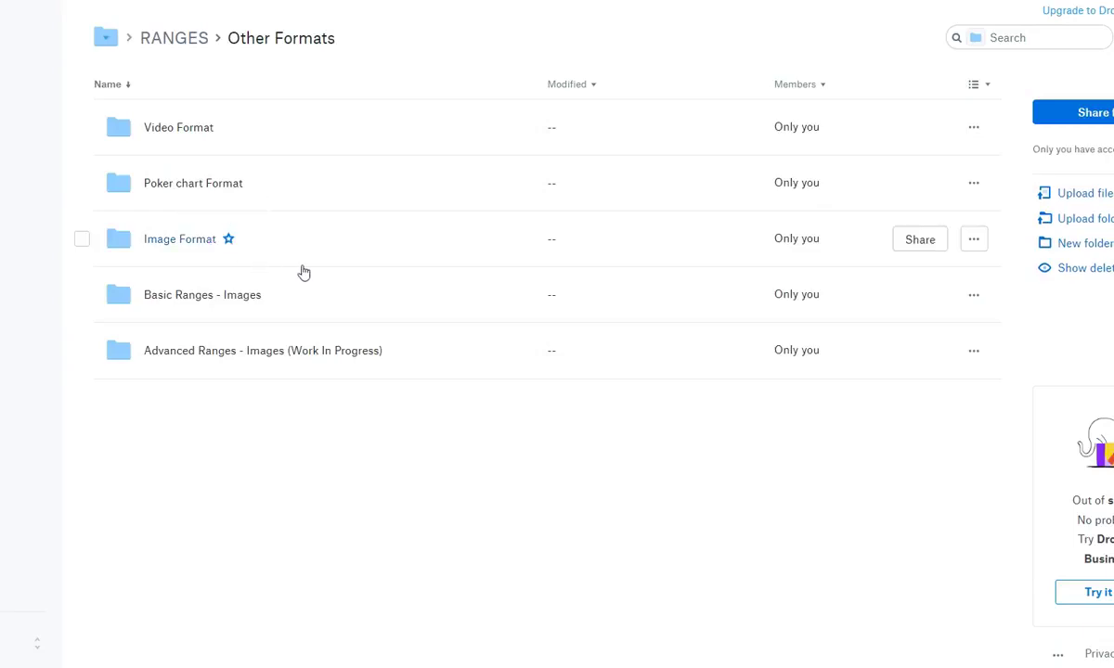
click(187, 137)
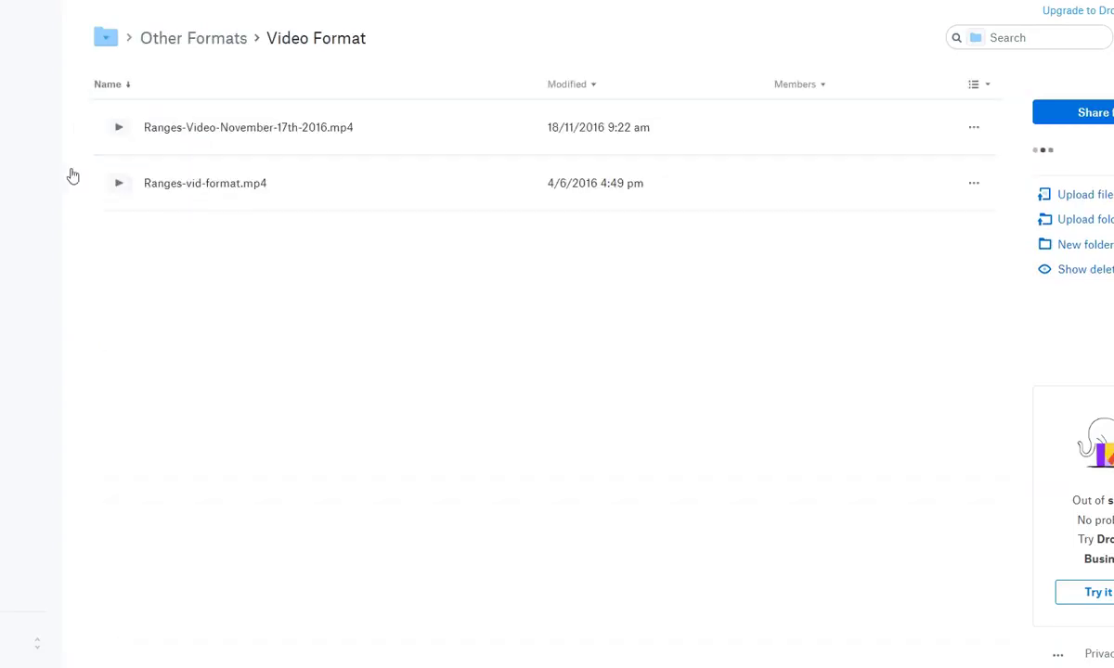
key(alt+Left)
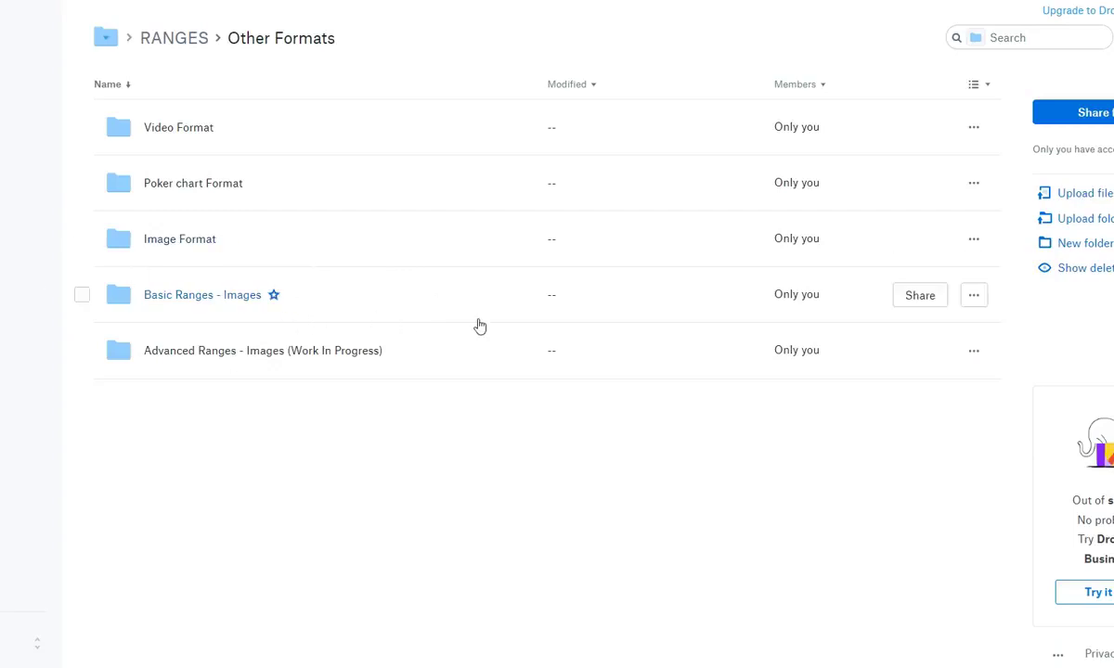
click(204, 202)
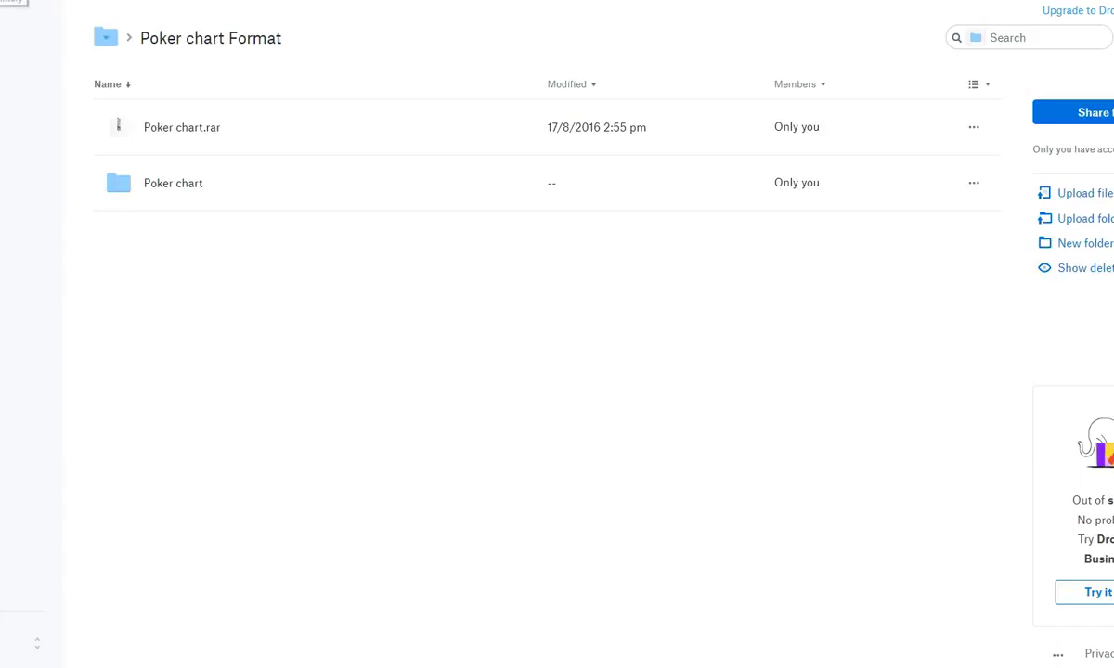
Go back from Poker chart Format to the Other Formats folder
key(alt+Left)
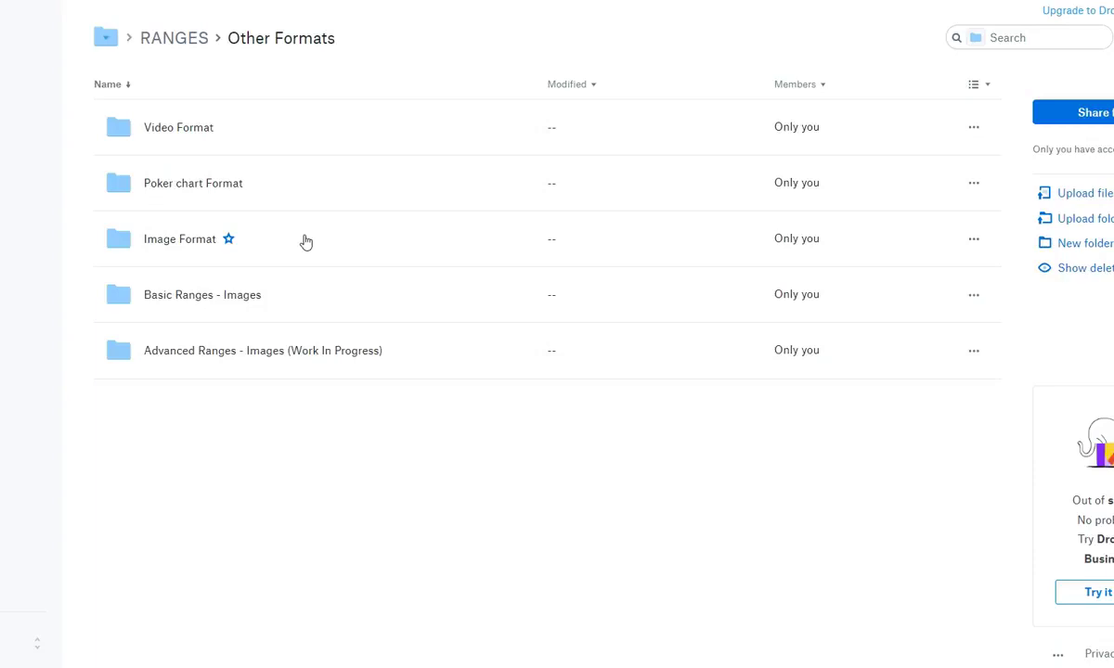